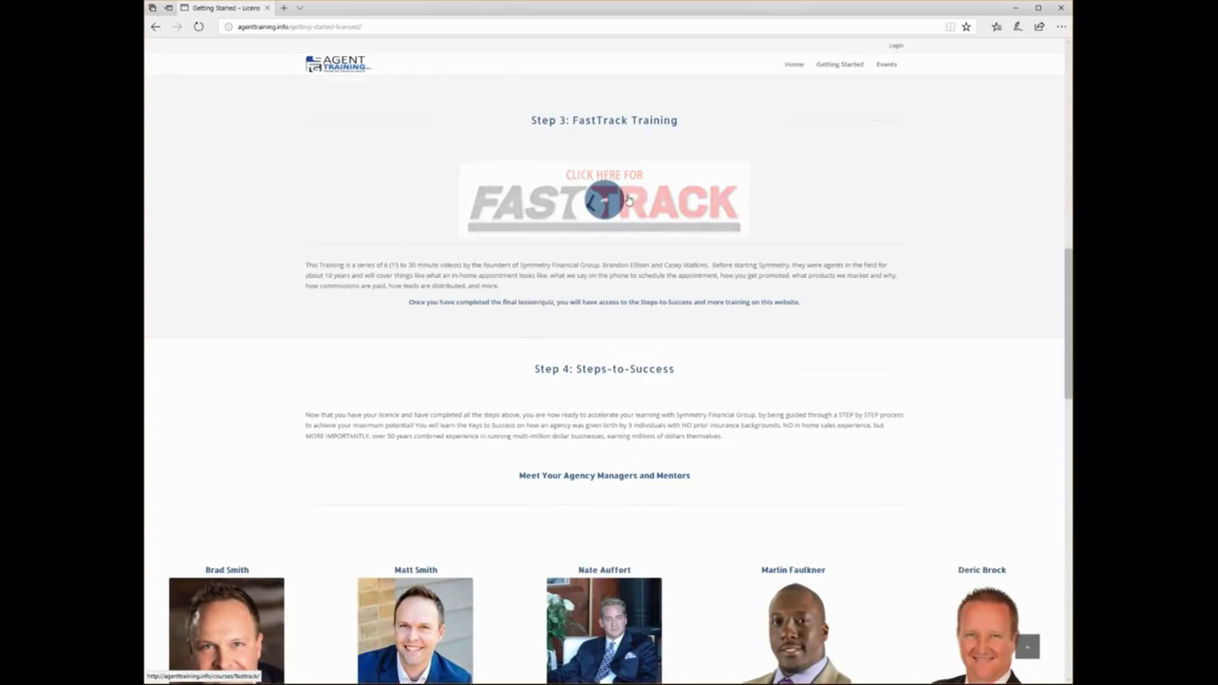
# - Check the FastTrack login page, and return to the licensed Getting Started page to review the Step 1 registration form
pyautogui.click(607, 202)
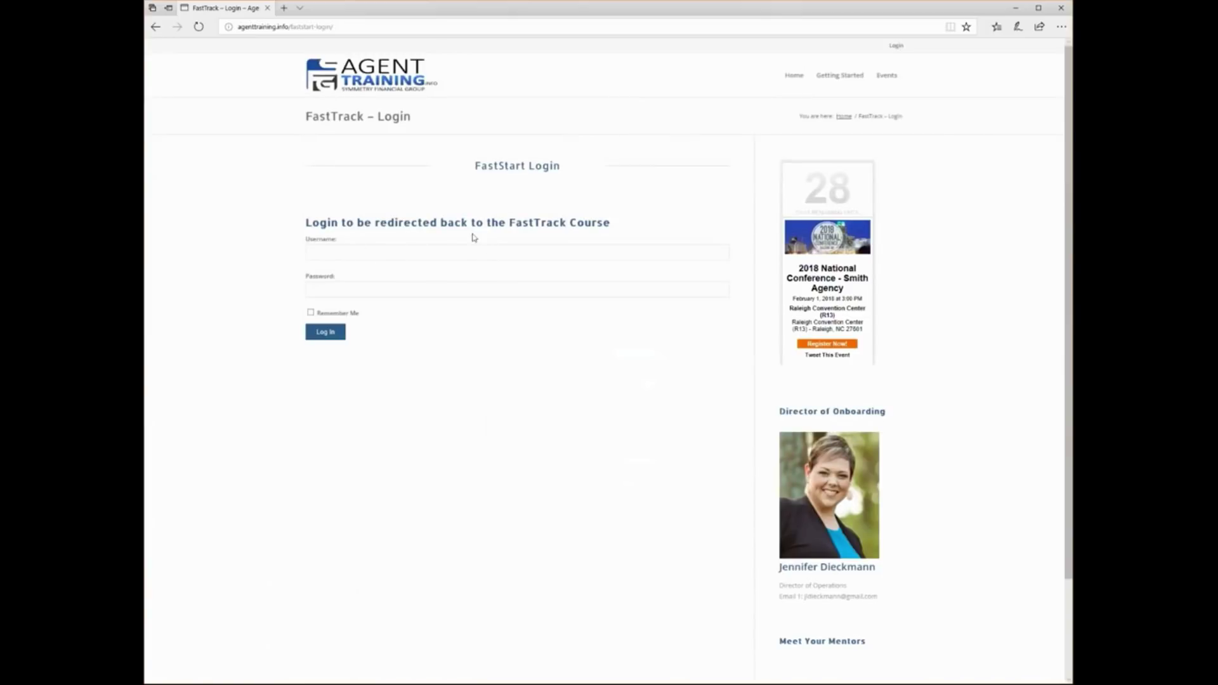
pyautogui.click(156, 29)
pyautogui.scroll(15, 463, 276)
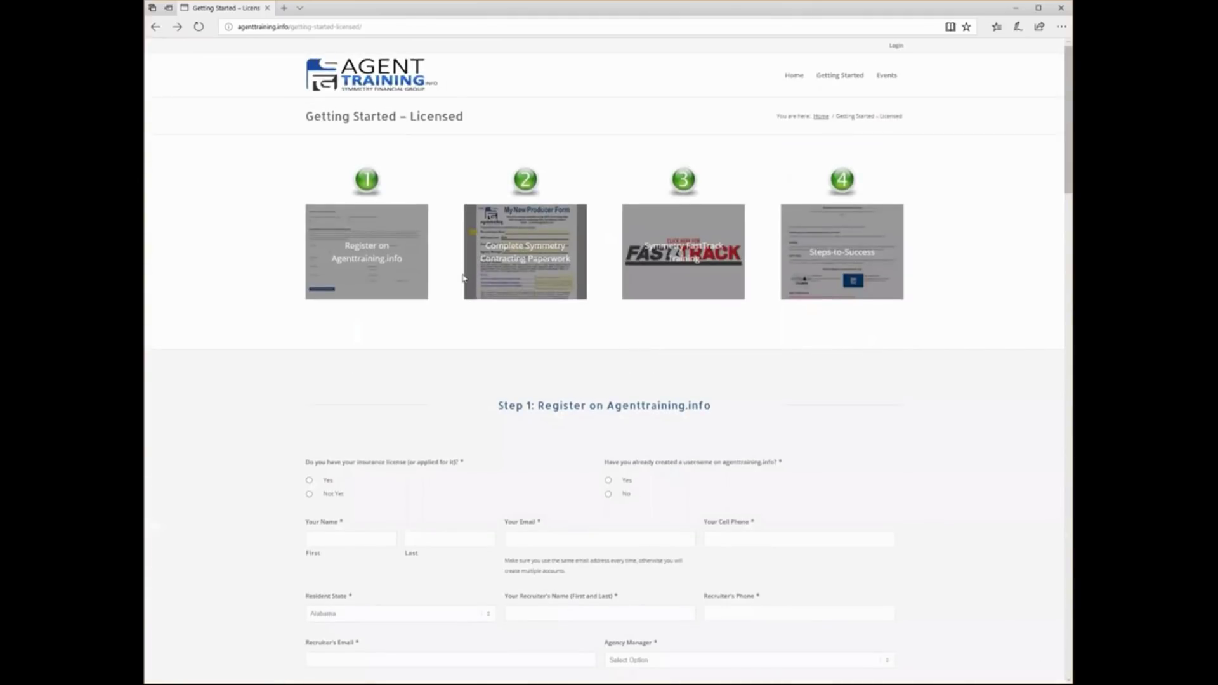
pyautogui.scroll(-7, 437, 330)
pyautogui.scroll(4, 577, 318)
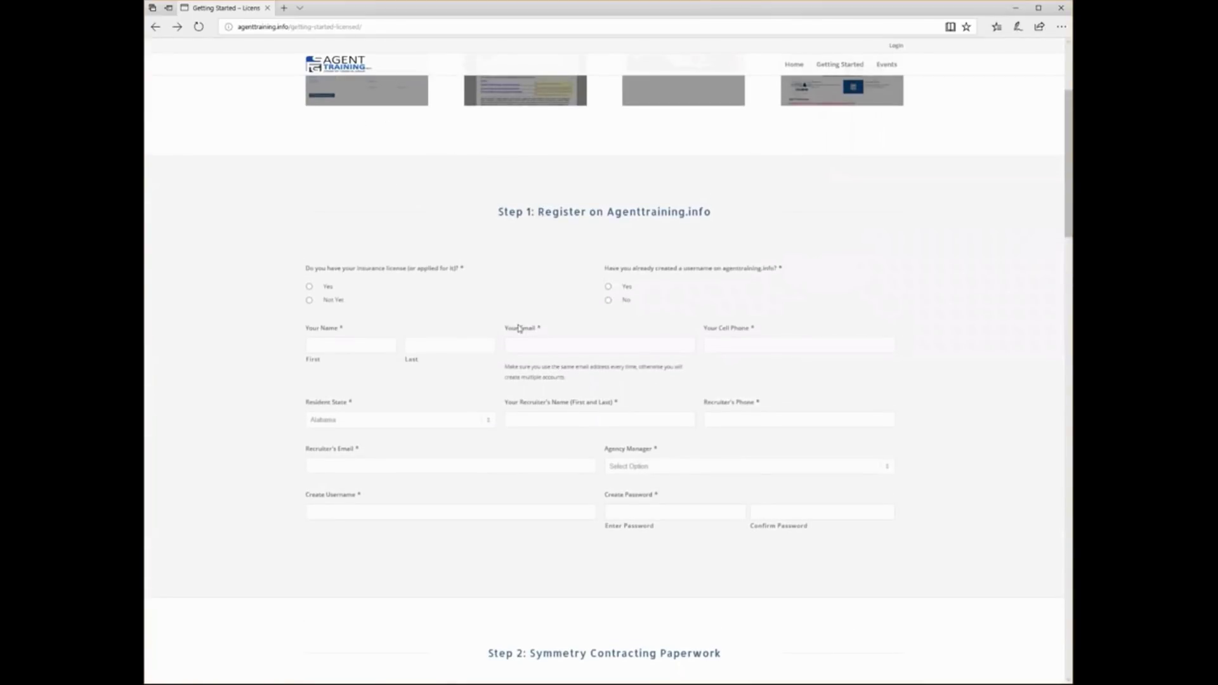
# - Open the FastTrack course login from Step 3 and log in with the account username and password
pyautogui.scroll(-7, 548, 281)
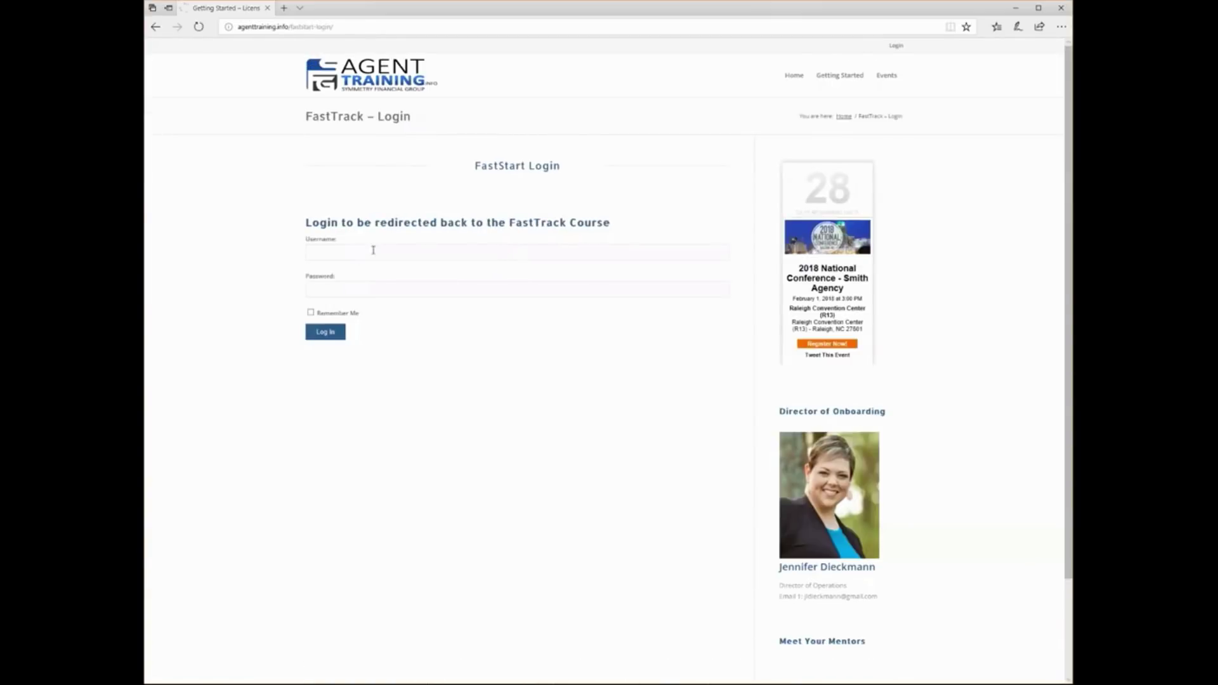
pyautogui.click(356, 254)
pyautogui.click(345, 320)
pyautogui.click(325, 332)
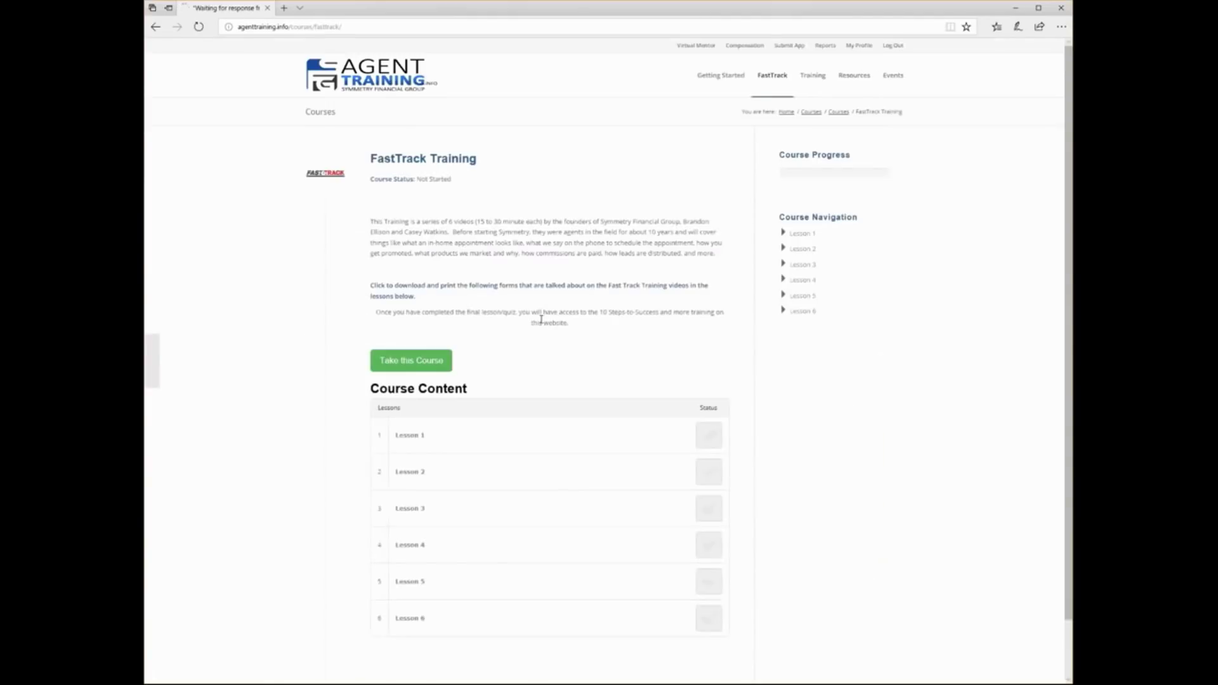
# - Look over the FastTrack Training course page, including the downloadable forms and the lesson list
pyautogui.scroll(-1, 271, 286)
pyautogui.scroll(-3, 271, 286)
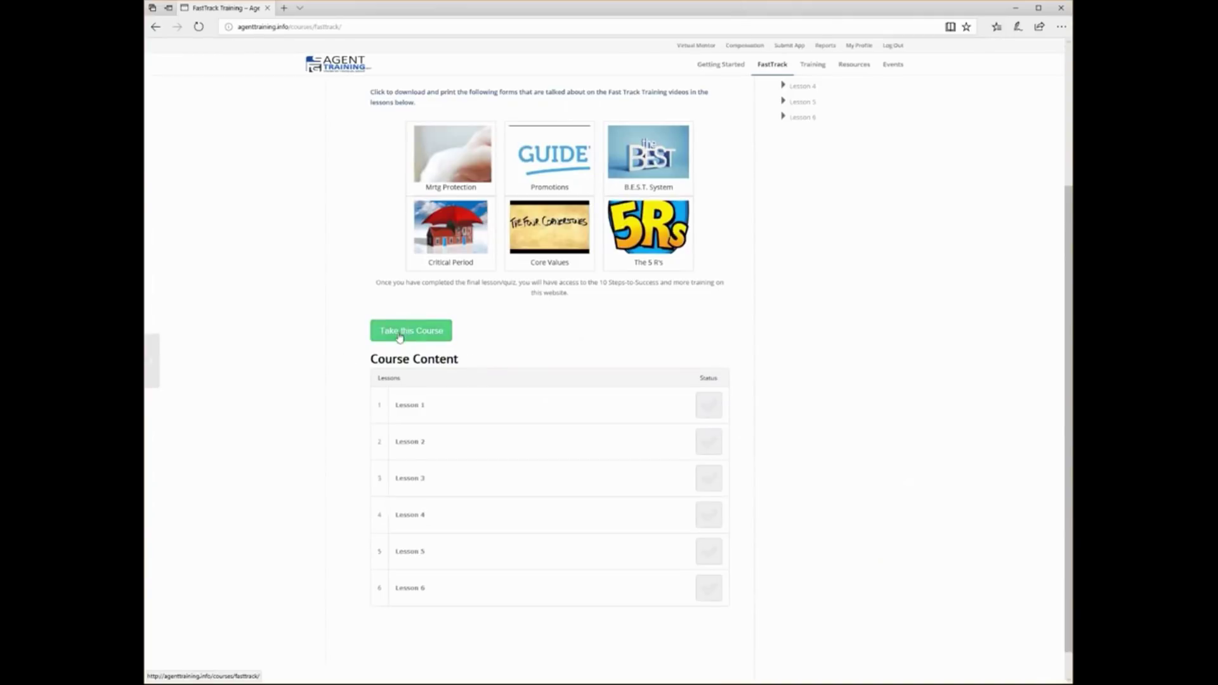
pyautogui.scroll(2, 487, 211)
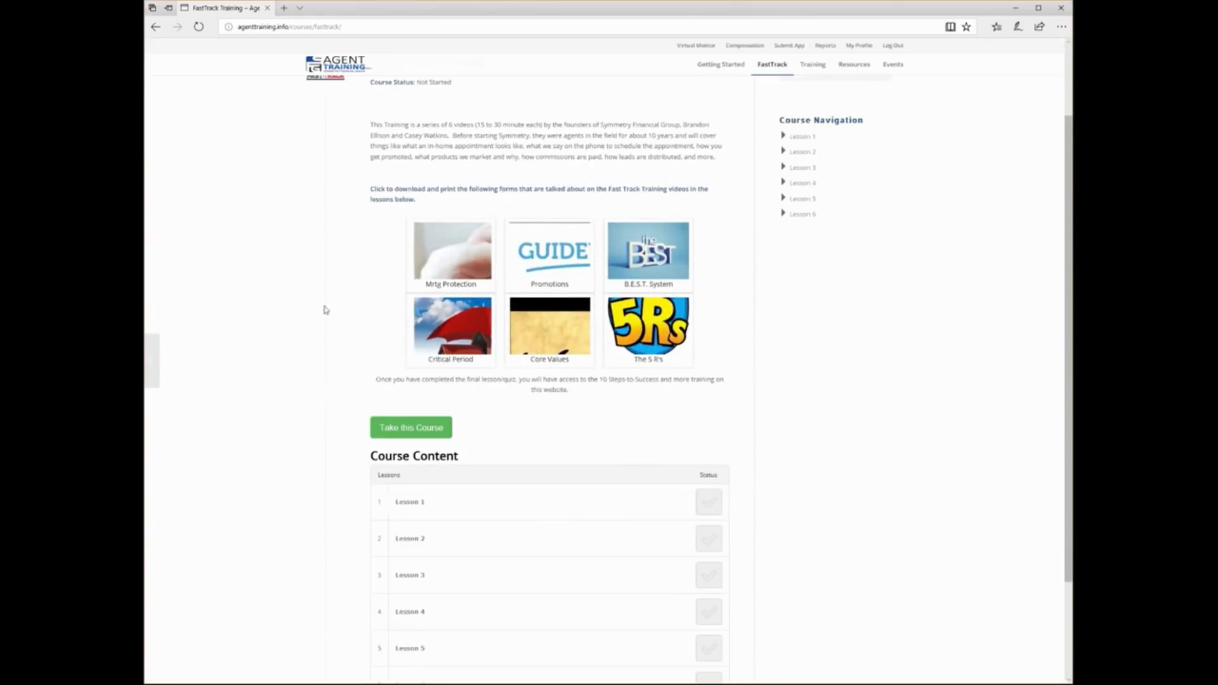
pyautogui.scroll(-2, 425, 422)
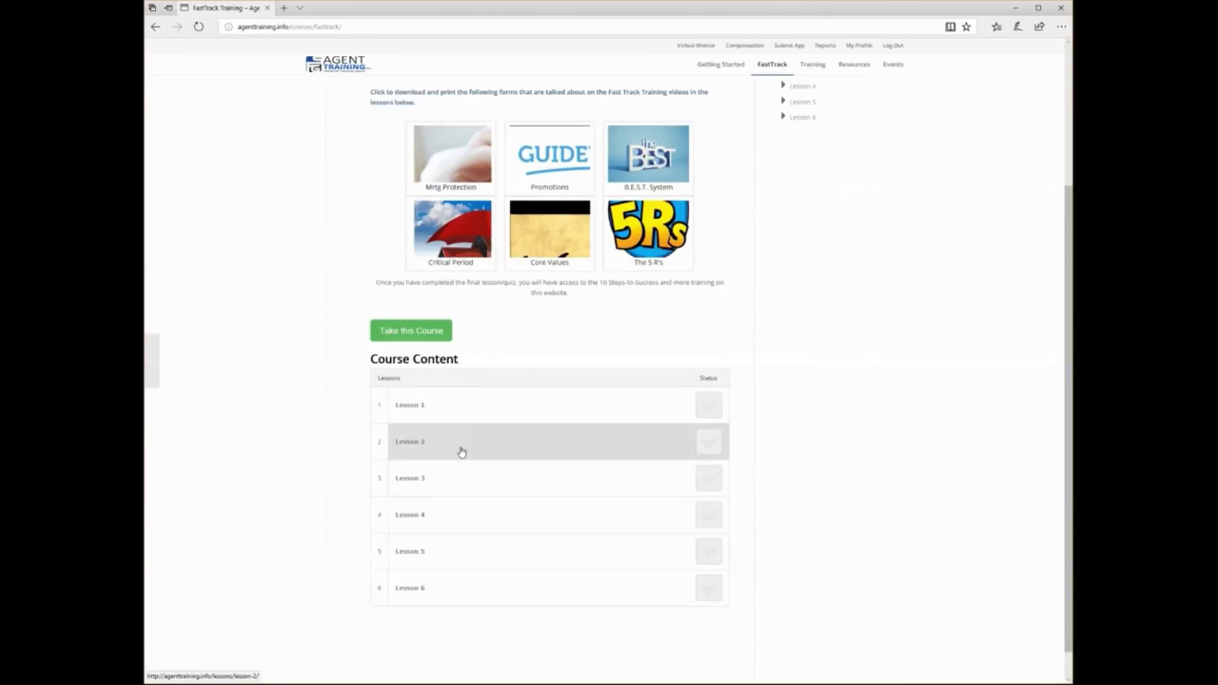
pyautogui.scroll(5, 557, 291)
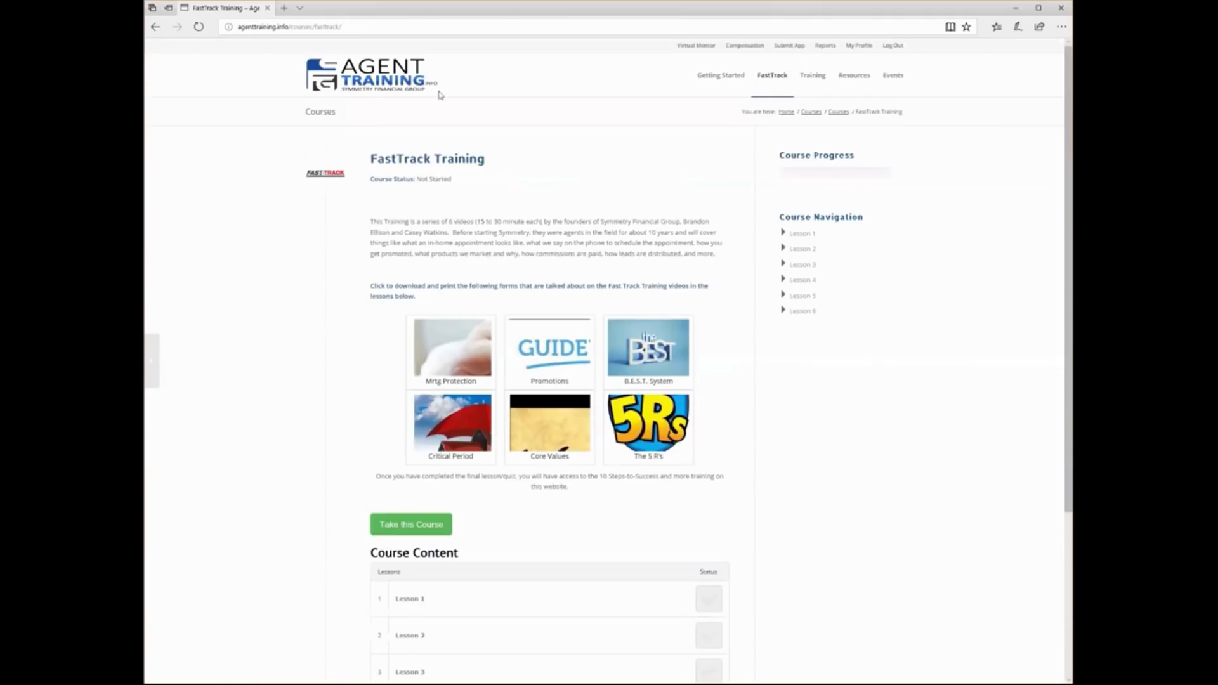
# - Go back to the licensed Getting Started page and review its FastTrack Training and Steps-to-Success sections
pyautogui.click(155, 28)
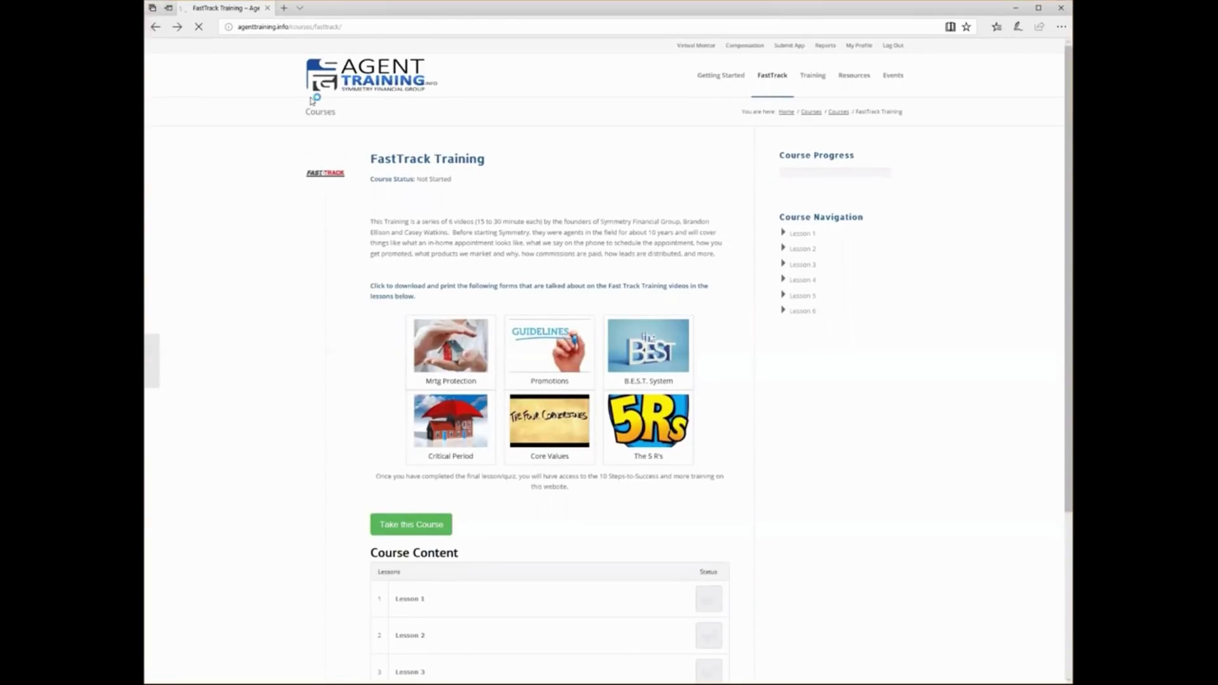
pyautogui.click(155, 27)
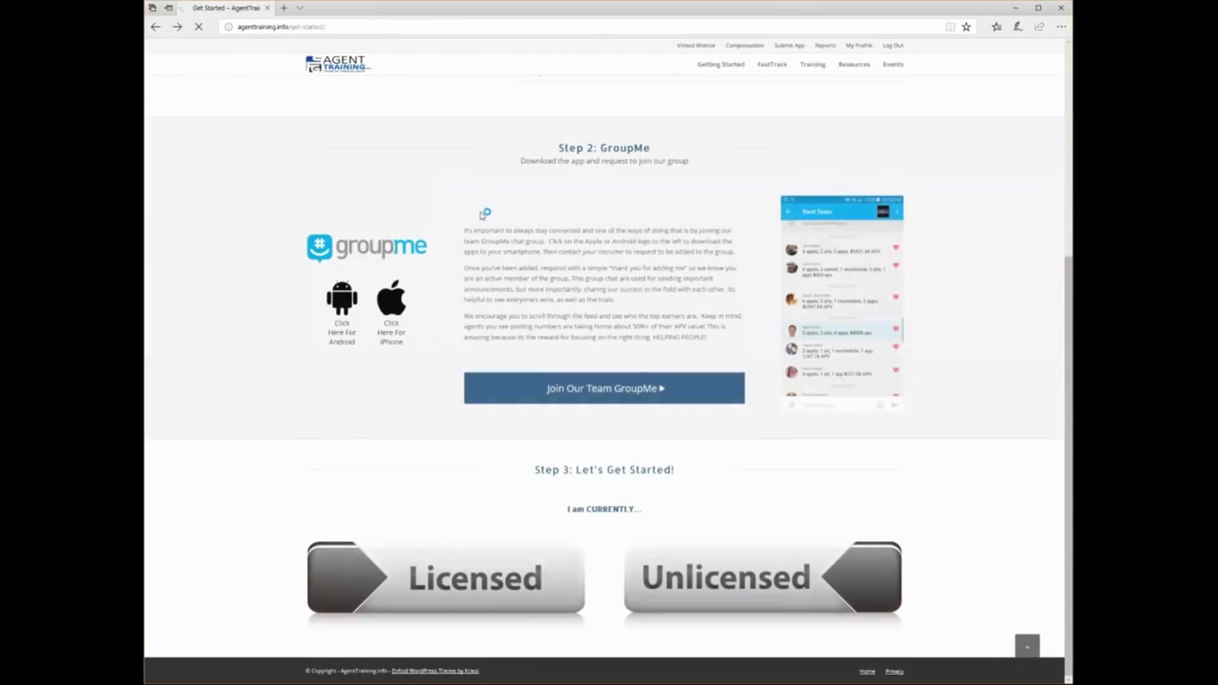
pyautogui.hotkey('alt', 'Right')
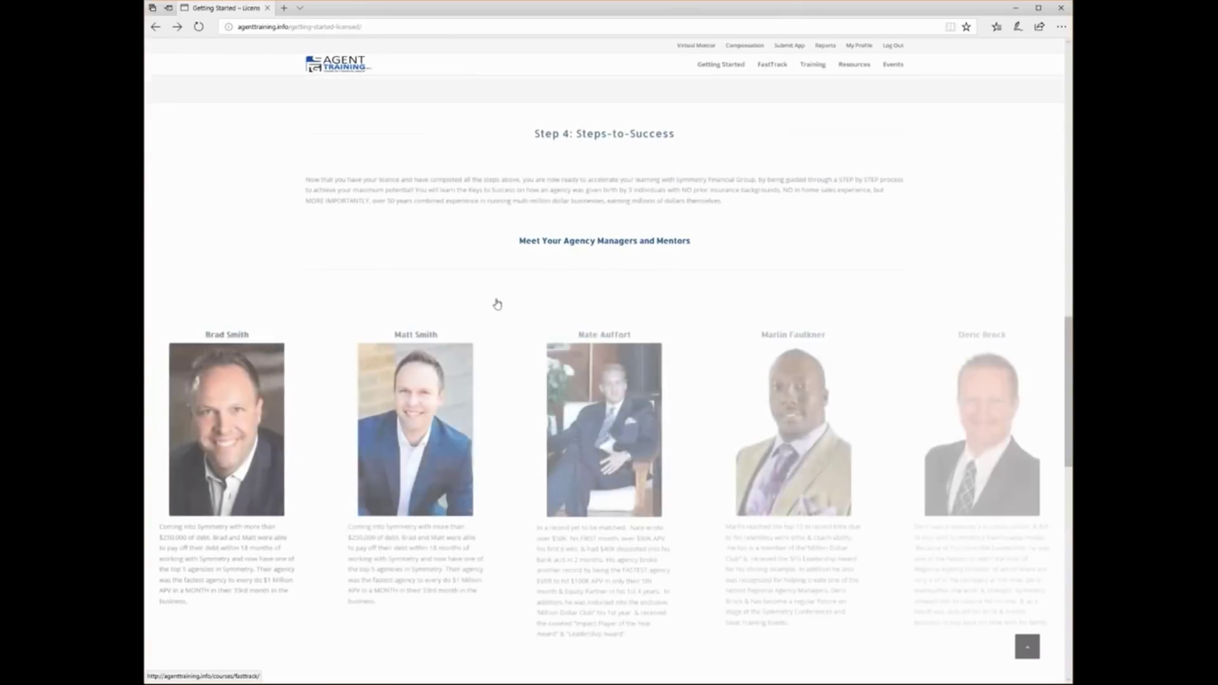
pyautogui.scroll(6, 497, 303)
pyautogui.scroll(-3, 544, 367)
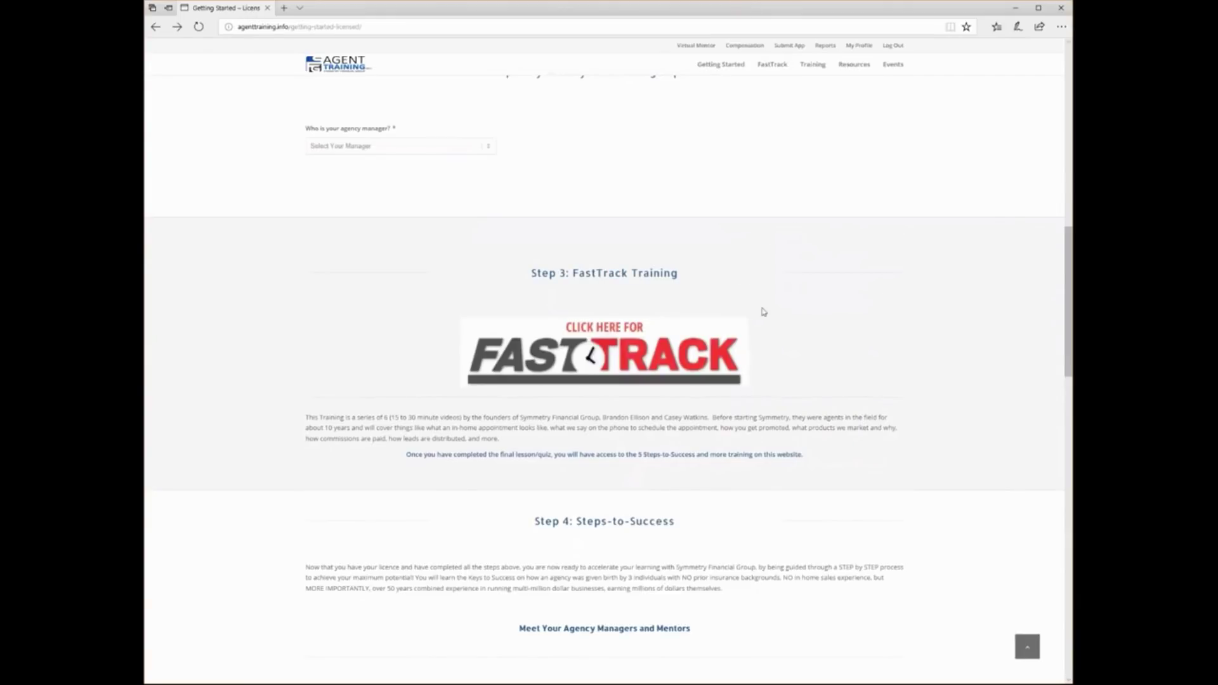
pyautogui.scroll(-2, 815, 342)
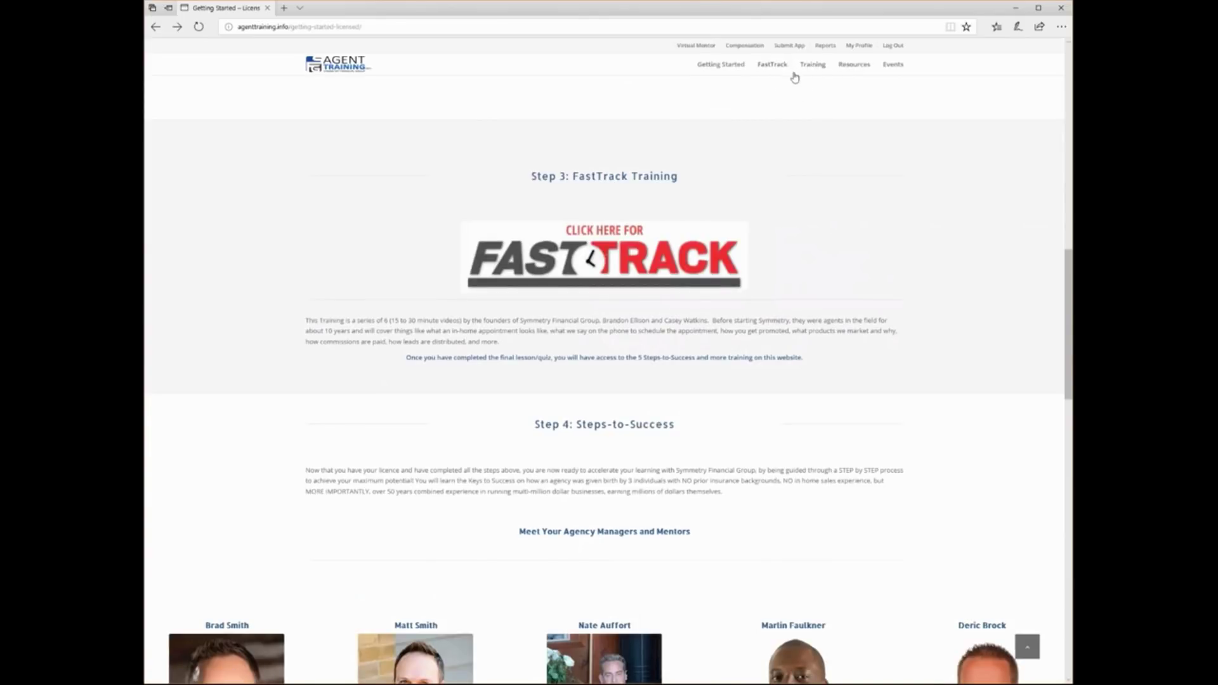
# - Open the 5 Steps-to-Success course below the mentor profiles, and open its Step 1 – Getting Setup lesson
pyautogui.scroll(-15, 500, 371)
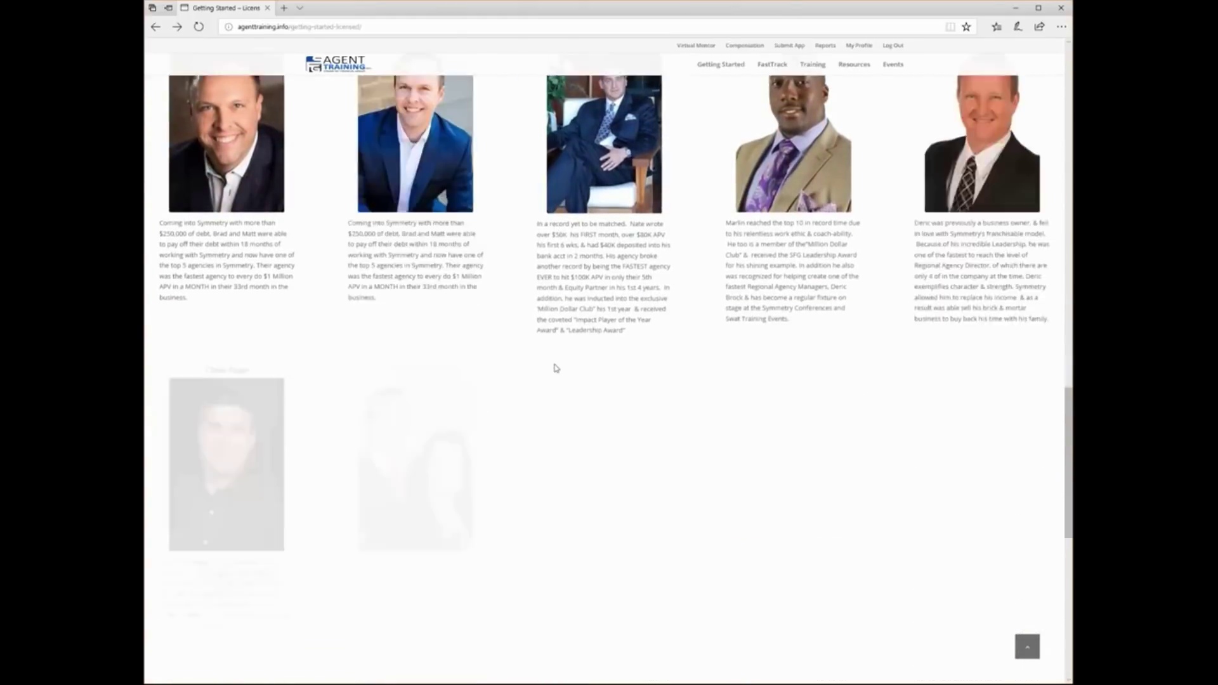
pyautogui.scroll(-3, 560, 366)
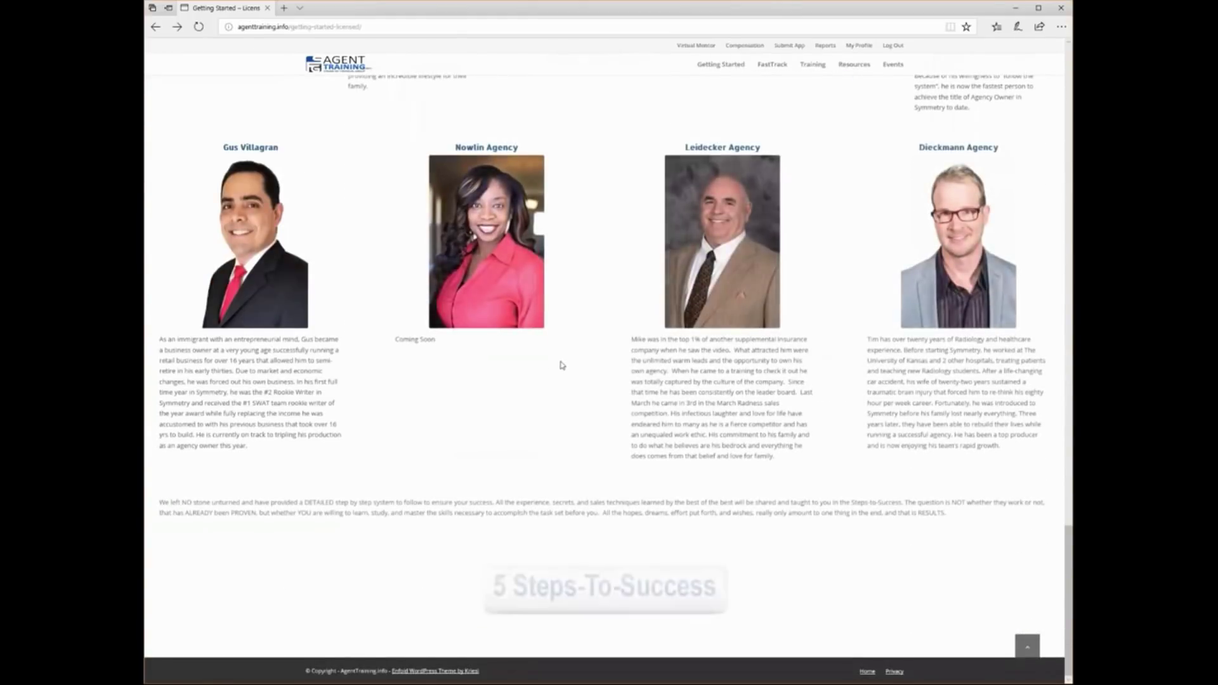
pyautogui.click(605, 588)
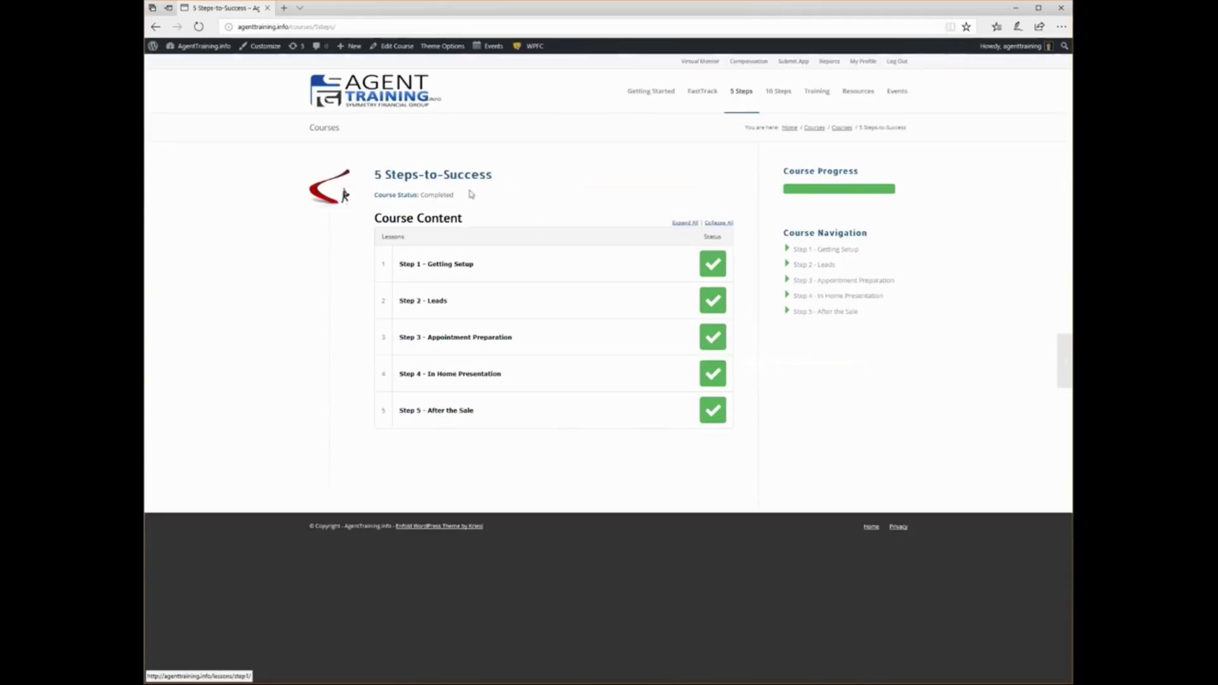
pyautogui.click(533, 272)
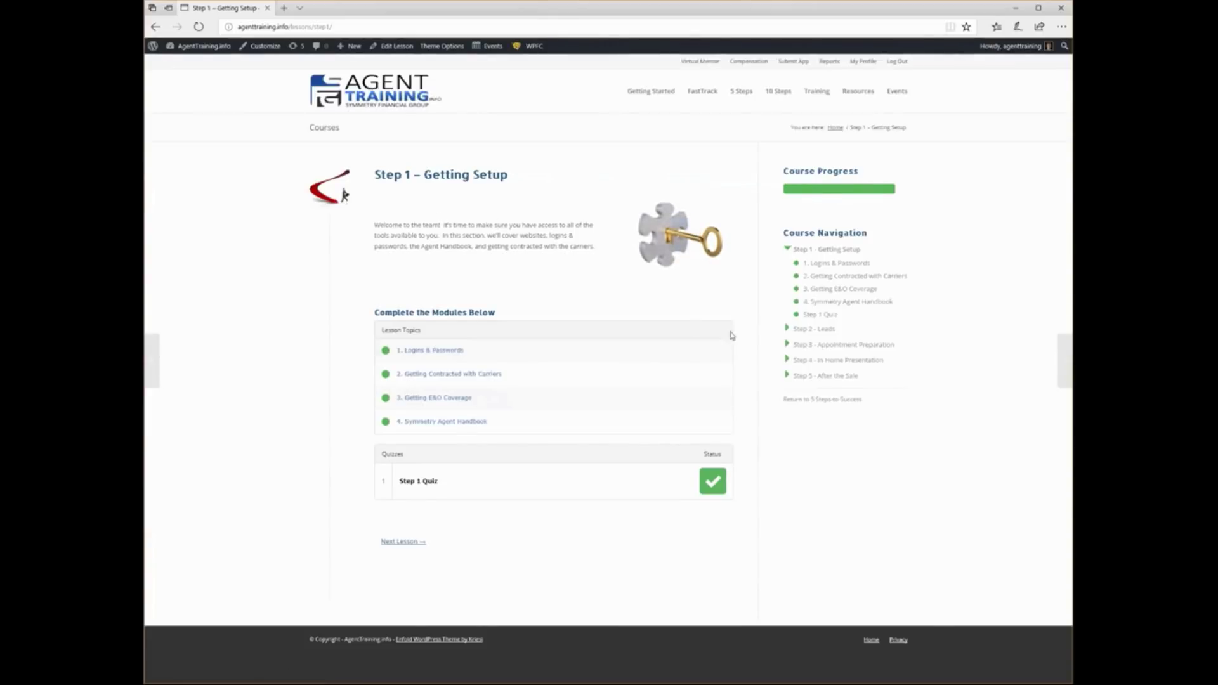
# - Open the Combination to Your Safe topic in the Step 2 – Leads lesson and look over its calculator form
pyautogui.click(815, 331)
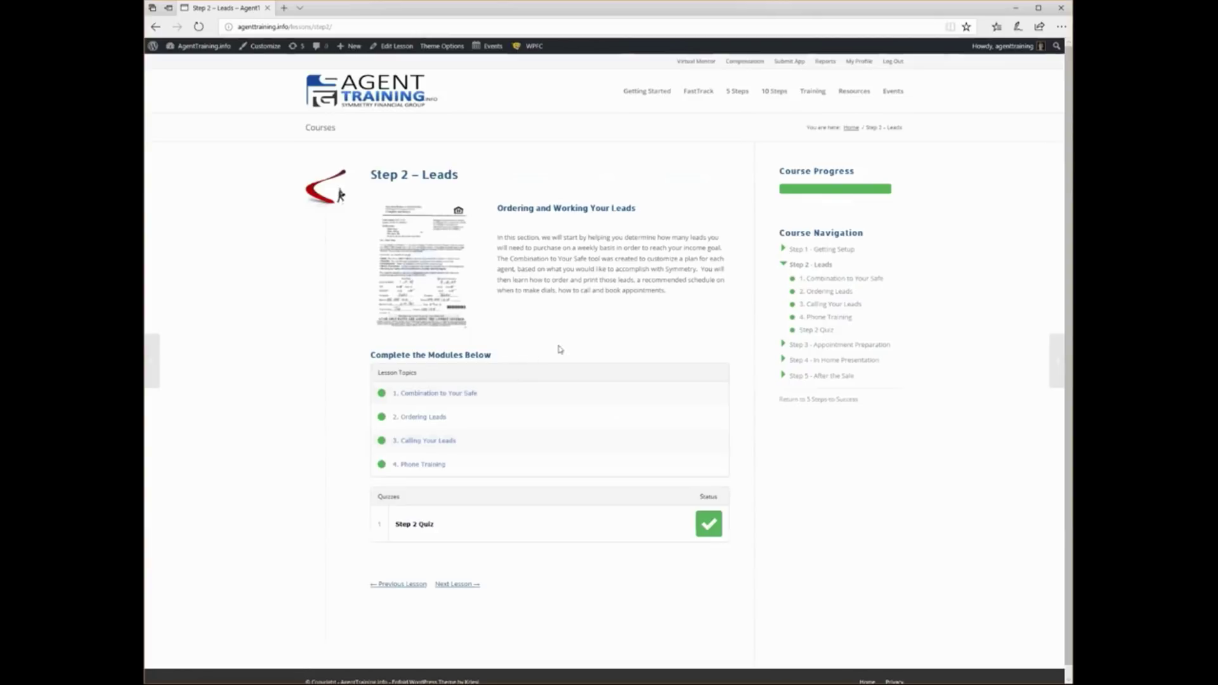
pyautogui.click(436, 395)
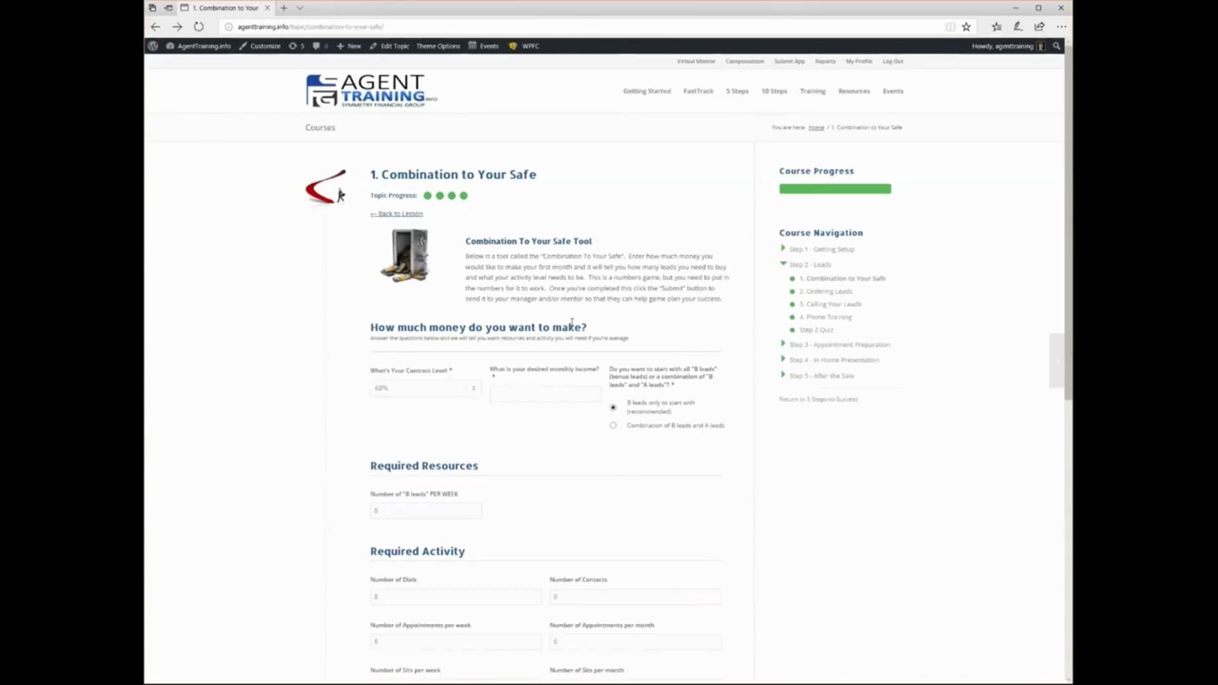
pyautogui.scroll(-3, 572, 322)
pyautogui.scroll(2, 573, 305)
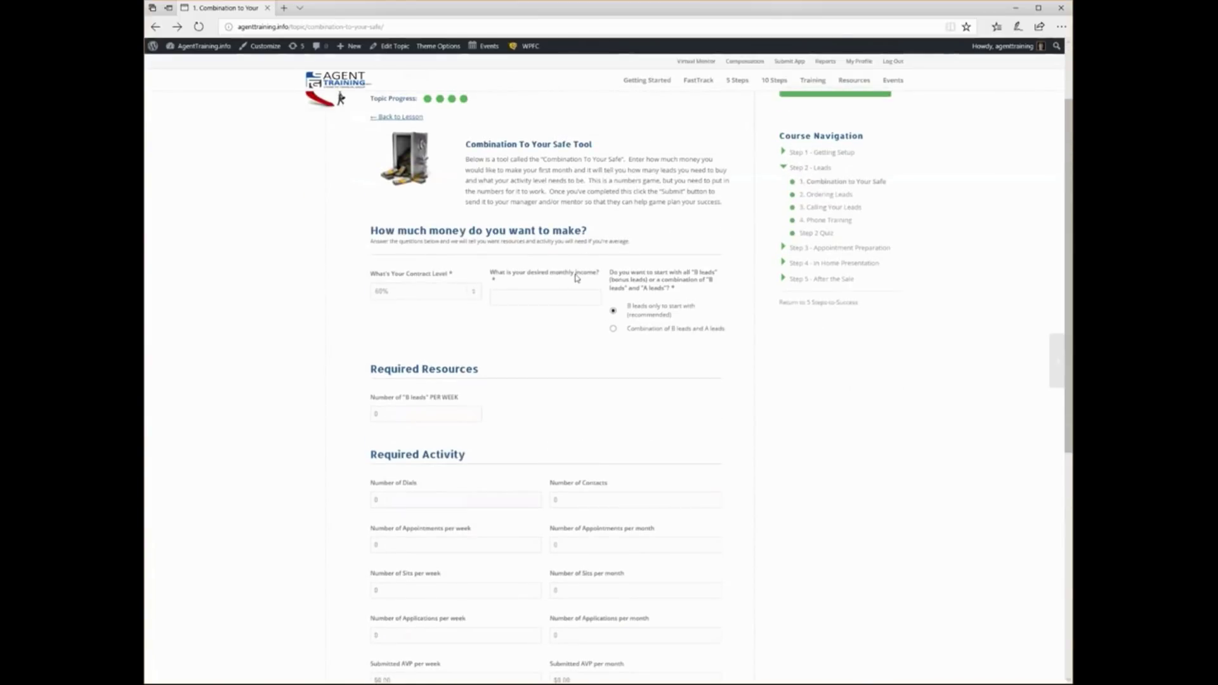
pyautogui.scroll(2, 576, 277)
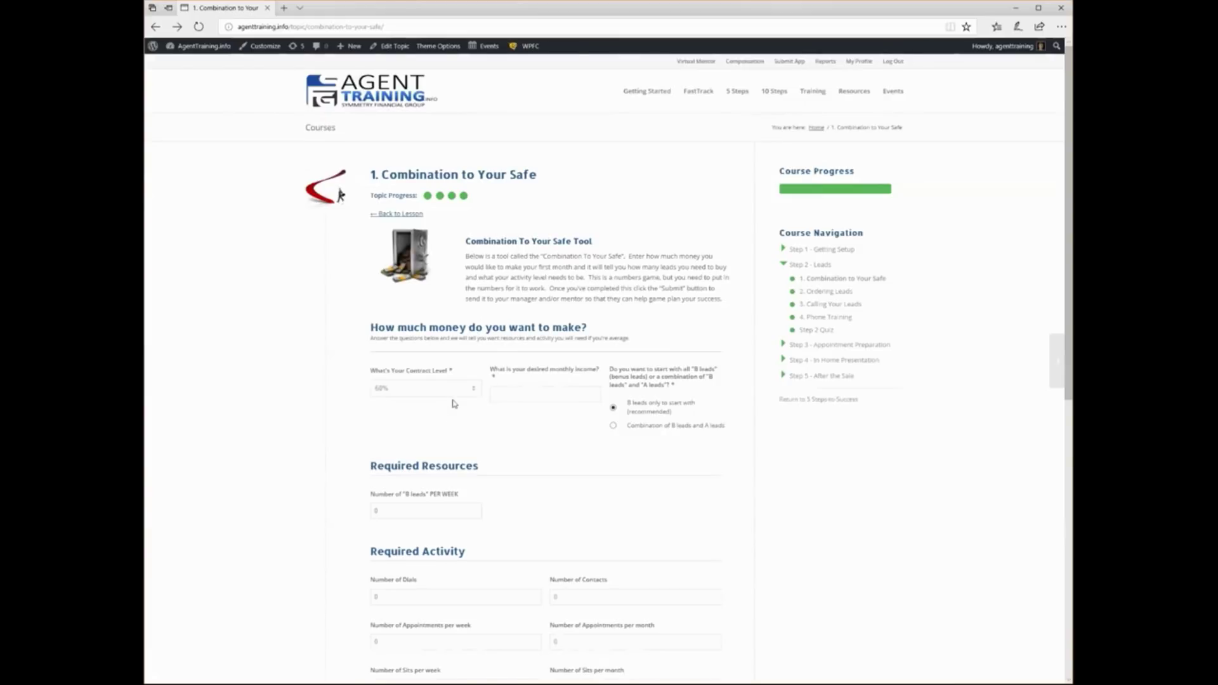
# - Set the contract level to 80% and the desired monthly income to $10,000 in the Combination To Your Safe tool
pyautogui.click(473, 394)
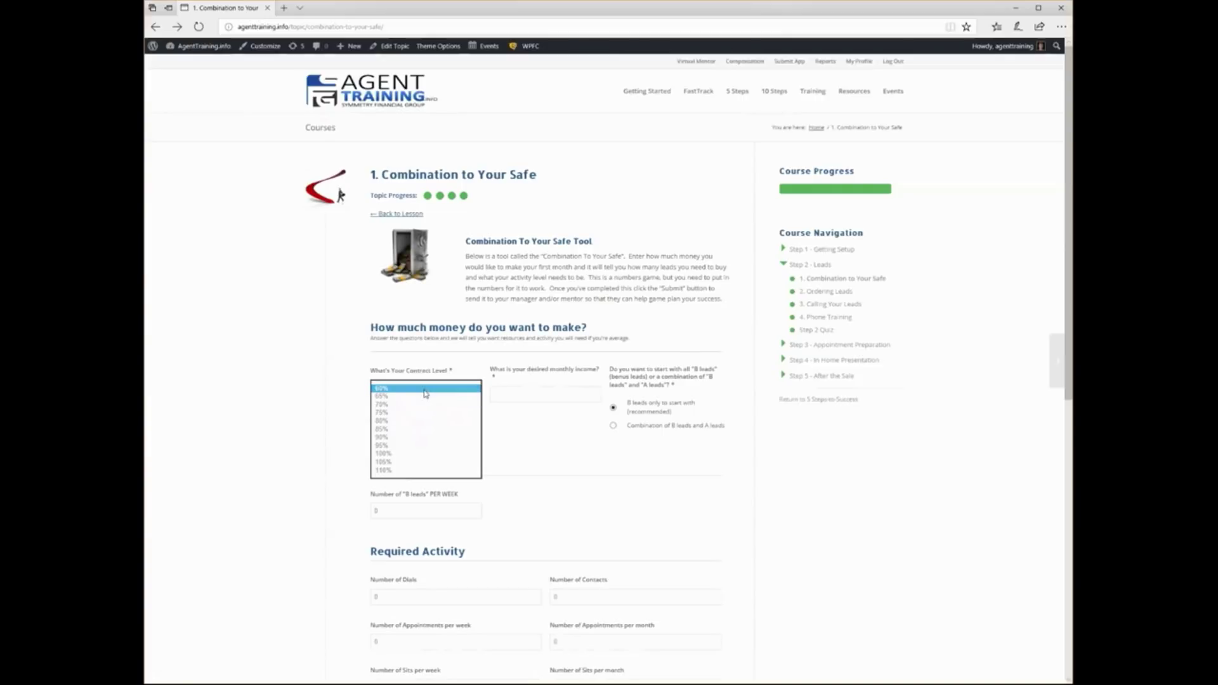
pyautogui.click(426, 421)
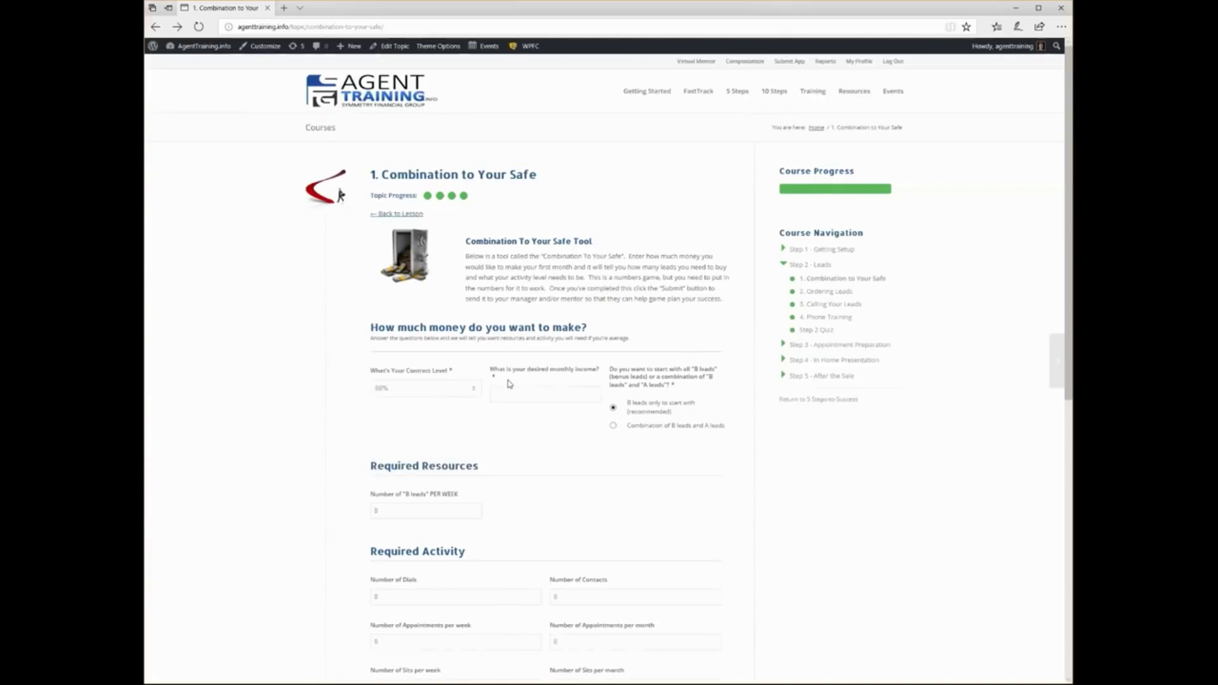
pyautogui.write('10,0')
pyautogui.write('0000')
pyautogui.click(543, 424)
pyautogui.scroll(-2, 583, 428)
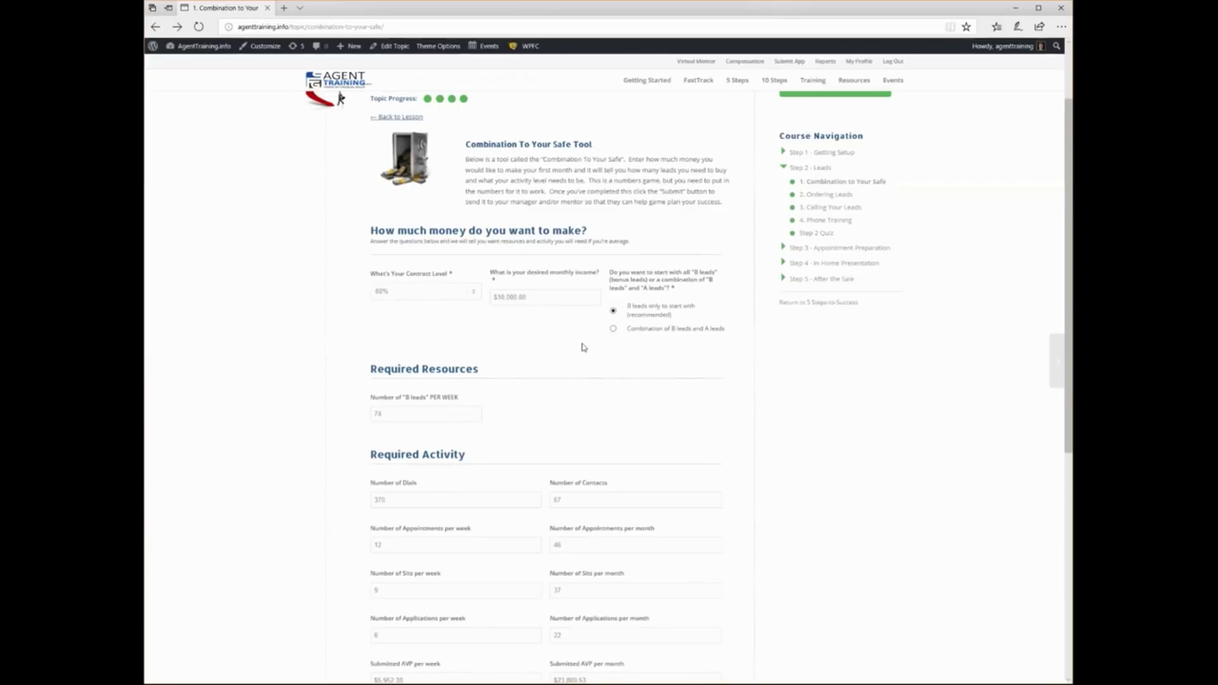
pyautogui.scroll(-2, 580, 345)
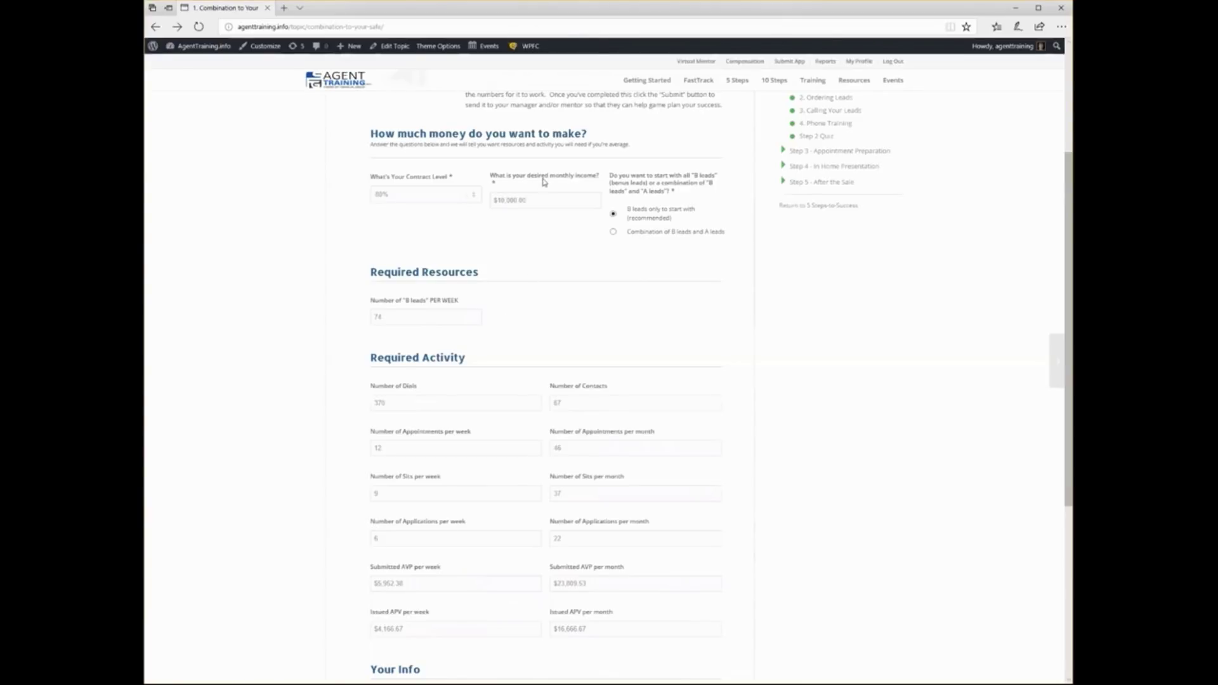
# - Switch the starting leads option to Combination of B leads and A leads, comparing its required resources with B leads only
pyautogui.doubleClick(531, 204)
pyautogui.click(543, 237)
pyautogui.click(613, 233)
pyautogui.scroll(-2, 547, 338)
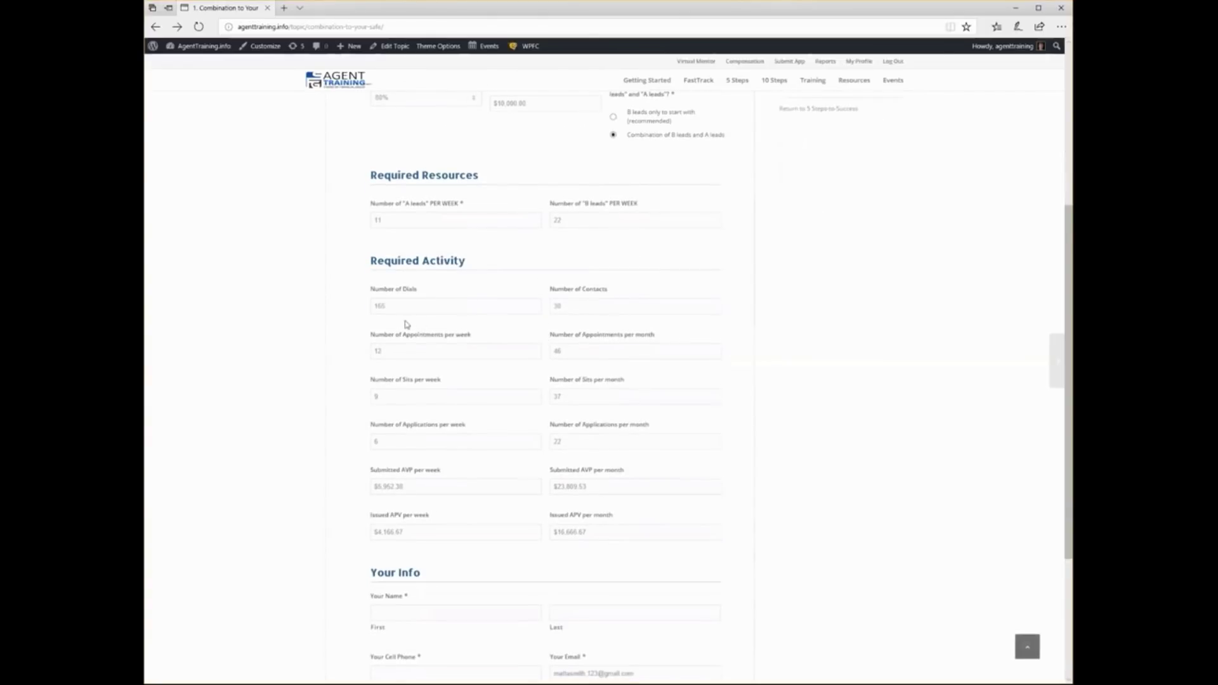
pyautogui.scroll(2, 405, 325)
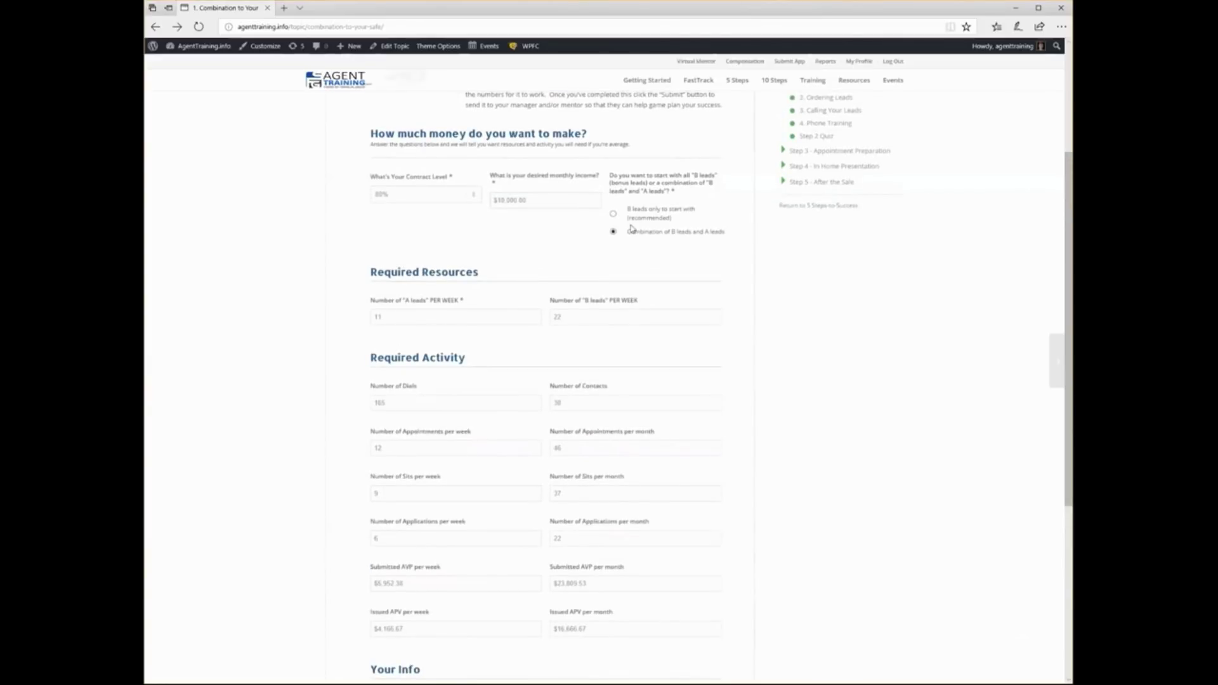
pyautogui.click(613, 215)
pyautogui.click(613, 232)
pyautogui.scroll(-3, 564, 409)
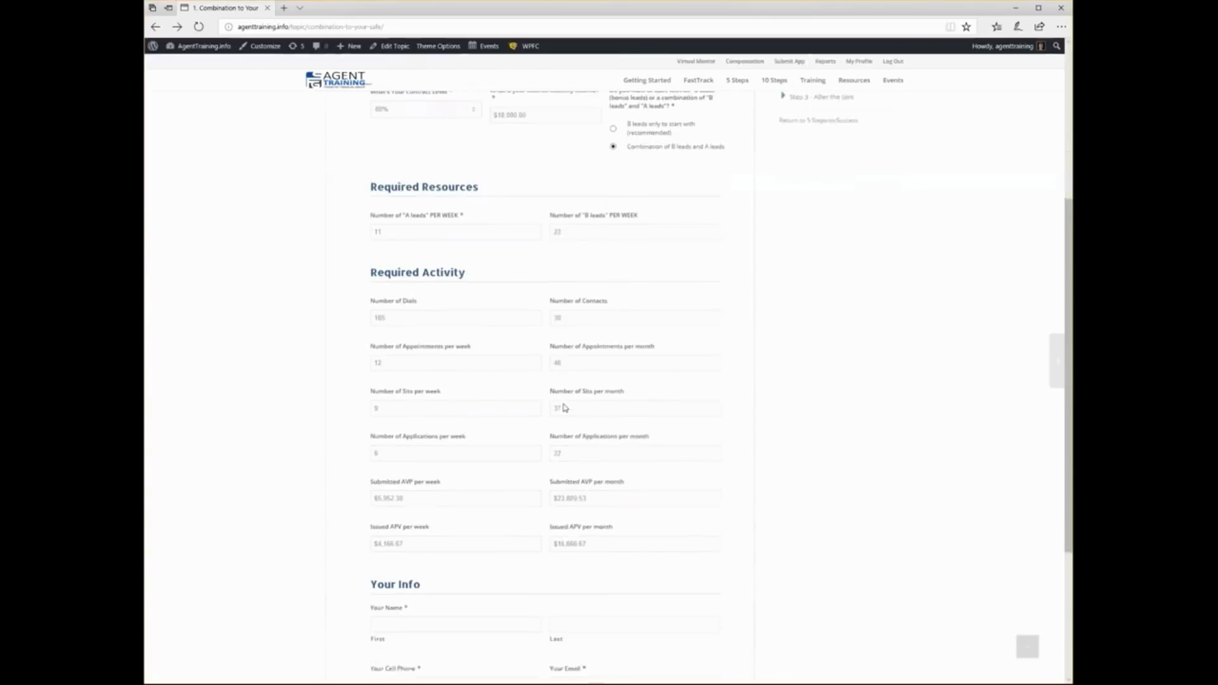
# - Examine the required dials, contacts, applications, Submitted AVP and Issued APV figures, along with the Your Info fields
pyautogui.moveTo(394, 313); pyautogui.dragTo(368, 312)
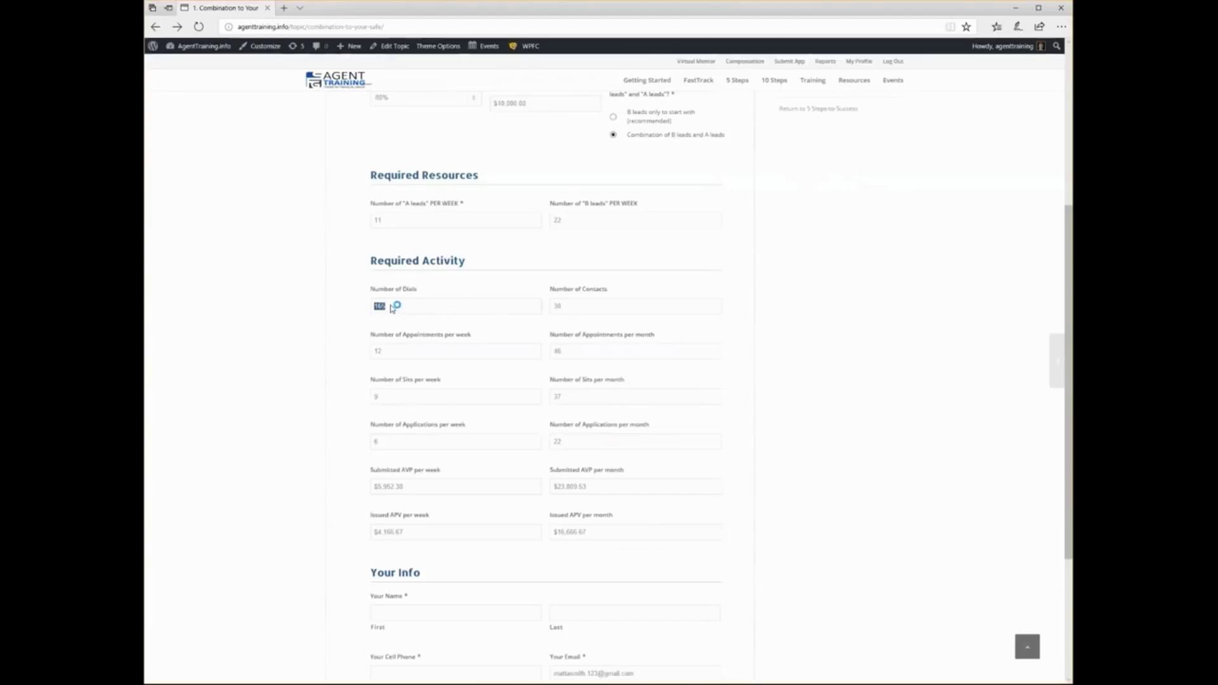
pyautogui.click(494, 272)
pyautogui.doubleClick(381, 306)
pyautogui.click(511, 286)
pyautogui.moveTo(571, 308); pyautogui.dragTo(543, 308)
pyautogui.scroll(-2, 520, 356)
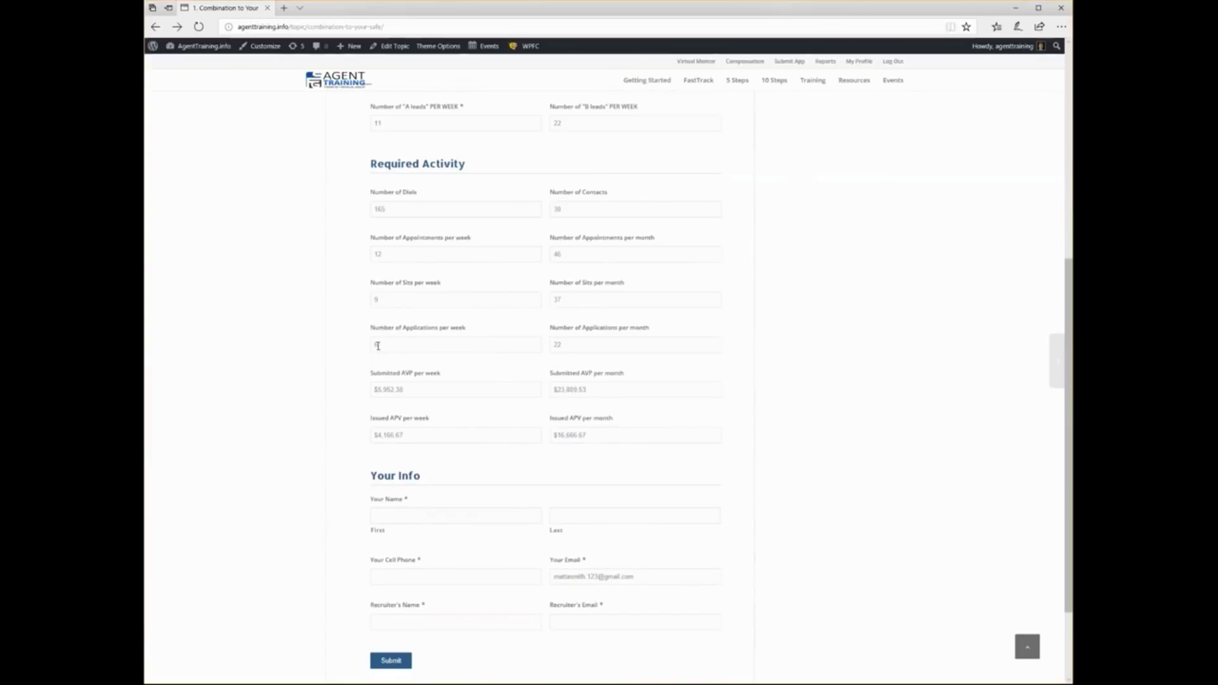
pyautogui.scroll(-2, 403, 354)
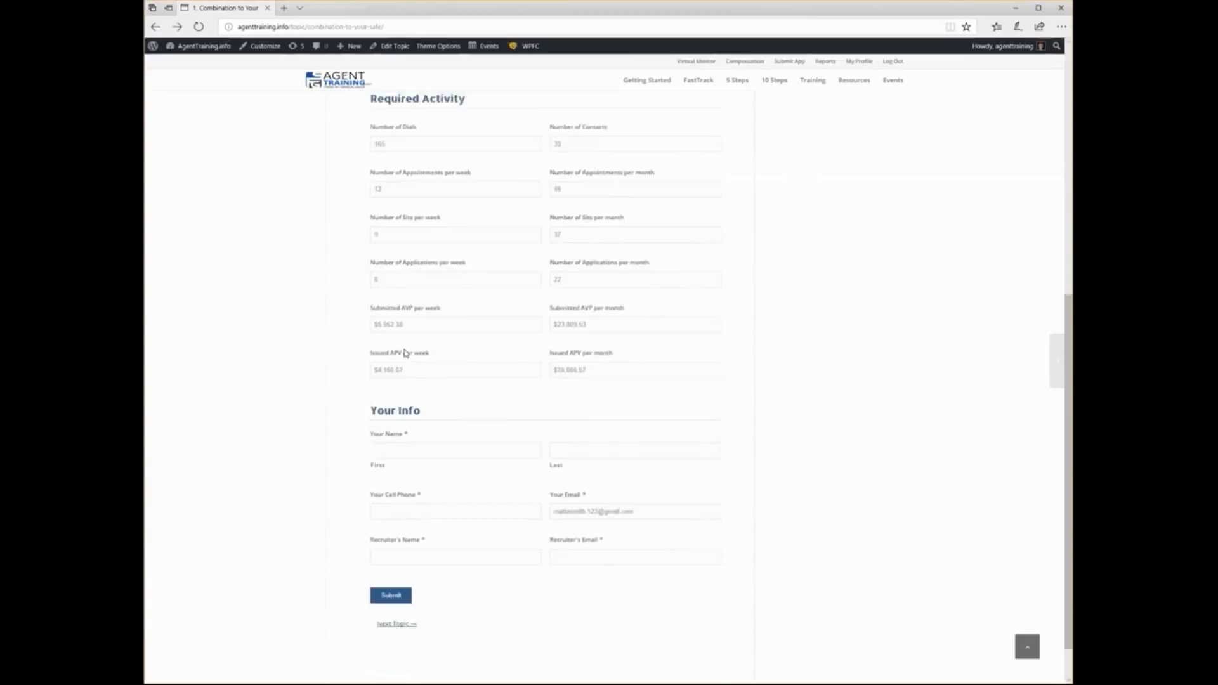
pyautogui.moveTo(417, 296); pyautogui.dragTo(370, 295)
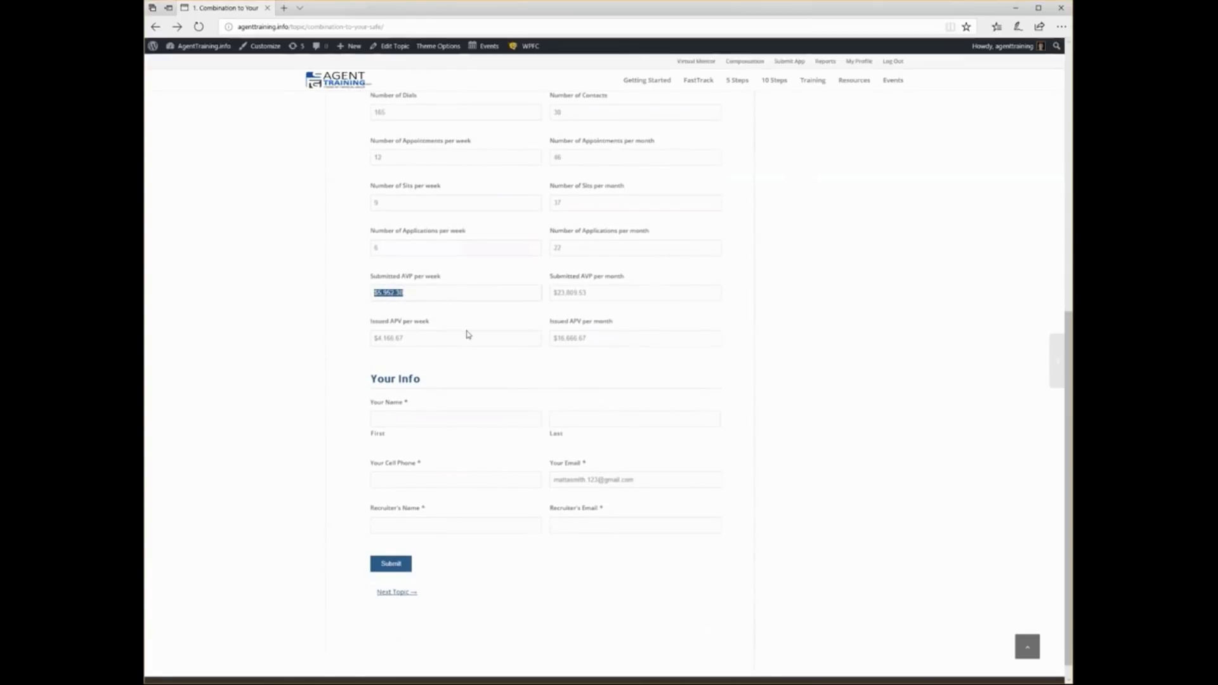
pyautogui.moveTo(406, 341); pyautogui.dragTo(362, 342)
pyautogui.click(488, 362)
pyautogui.scroll(5, 487, 360)
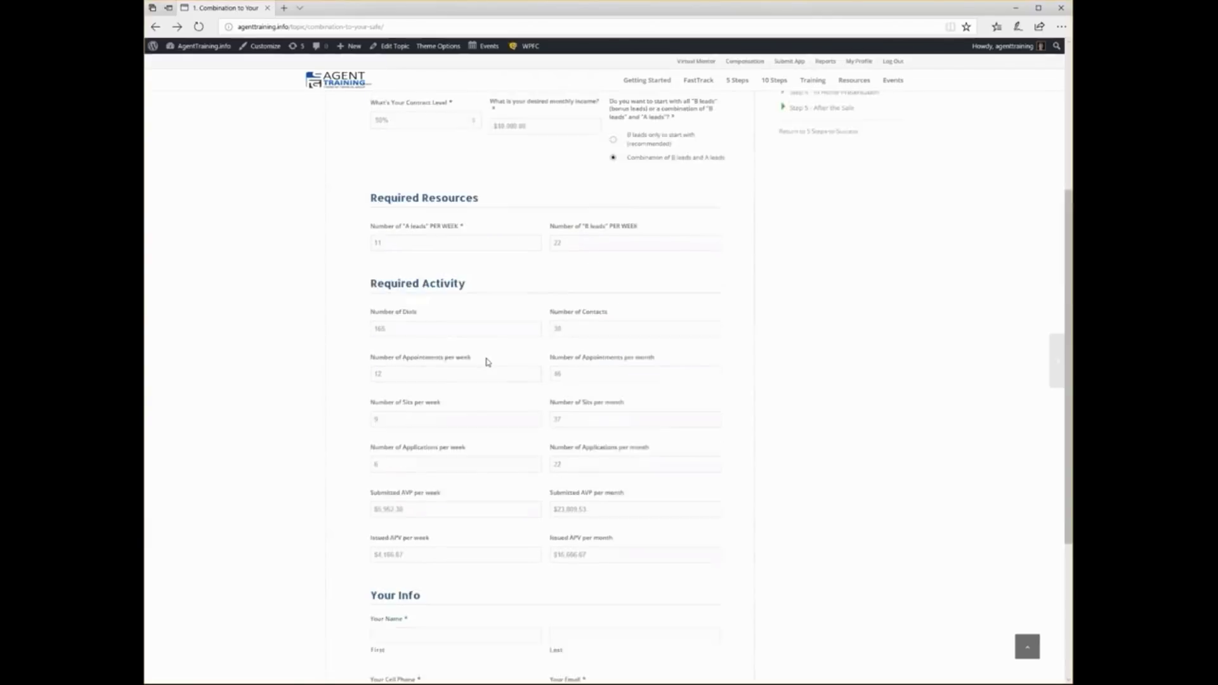
pyautogui.scroll(-6, 484, 308)
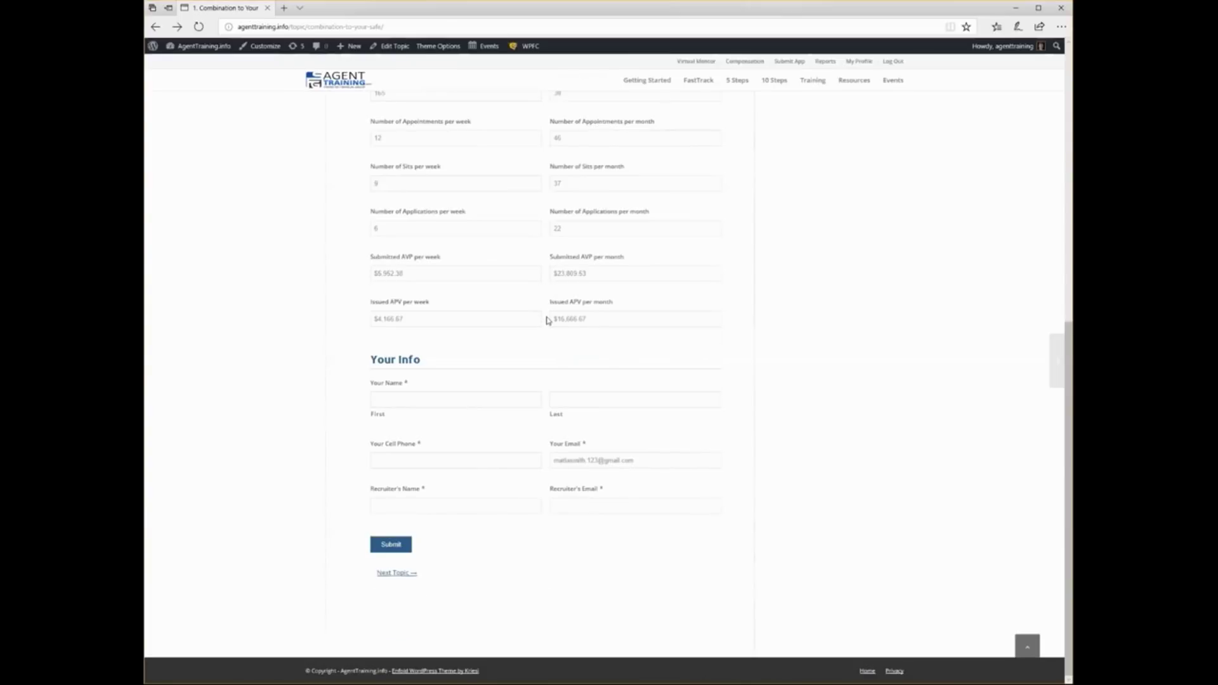
# - Review the calculator's income and lead choices against the Required Resources and Required Activity figures down to the Your Info section
pyautogui.scroll(10, 548, 320)
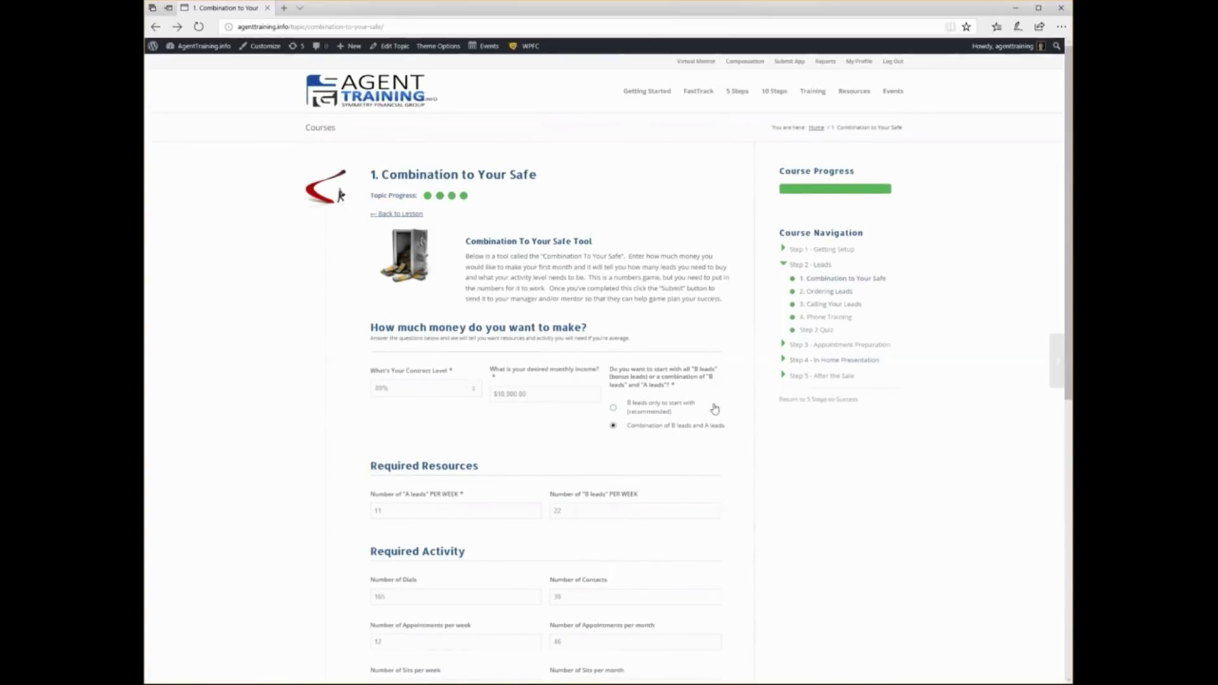
pyautogui.scroll(-2, 545, 425)
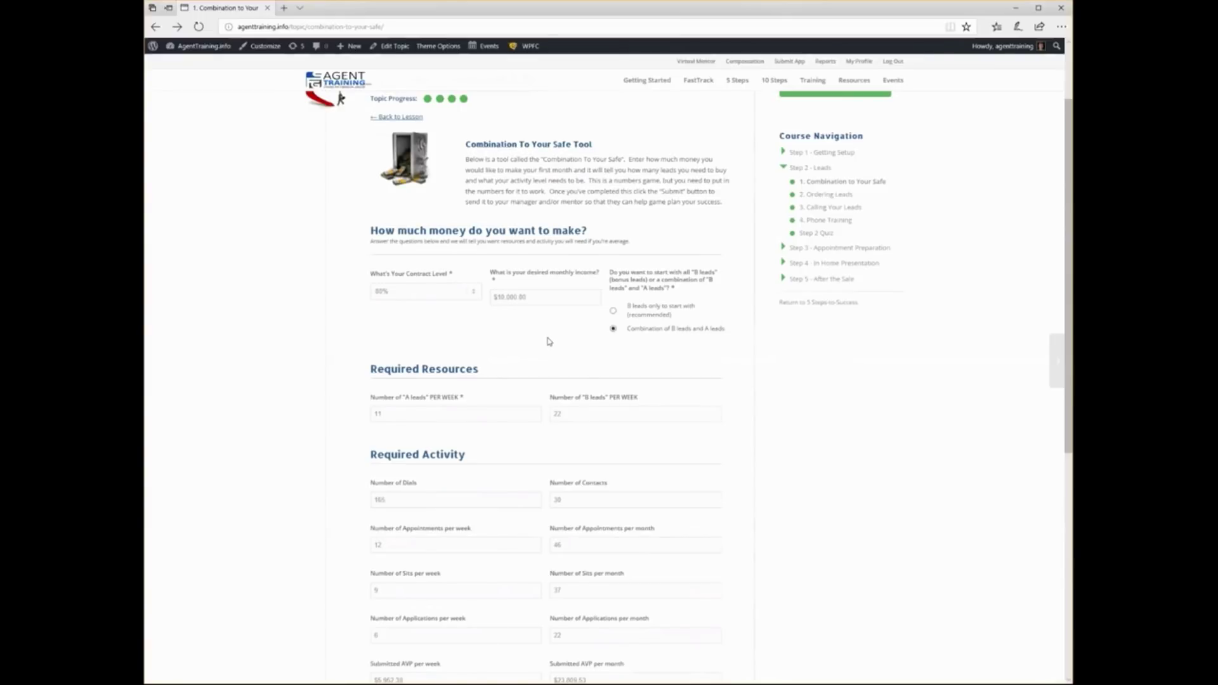
pyautogui.scroll(-6, 549, 341)
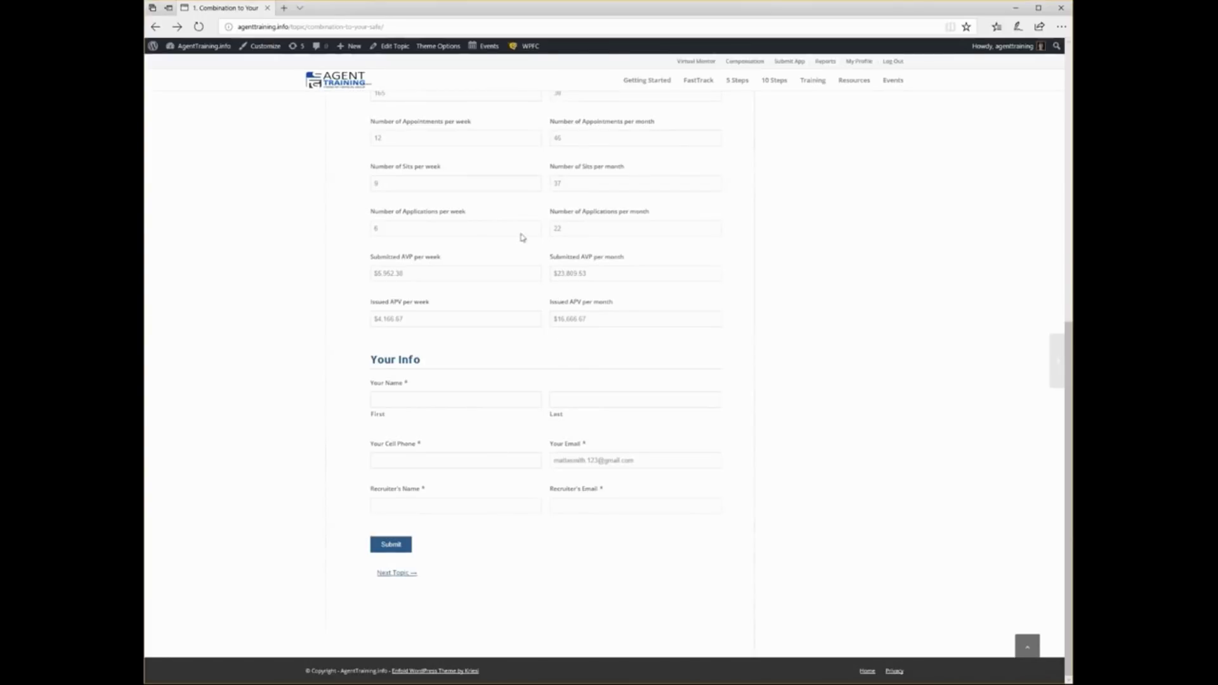
pyautogui.scroll(5, 493, 254)
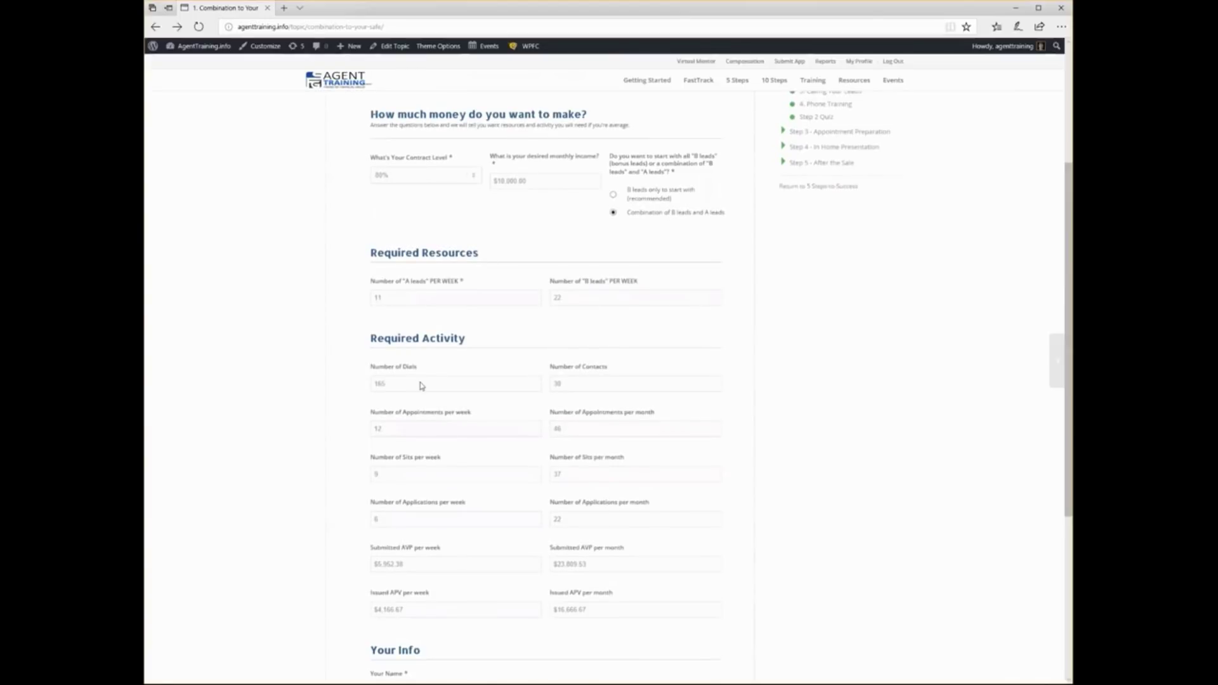
pyautogui.scroll(-3, 418, 384)
pyautogui.scroll(-1, 415, 388)
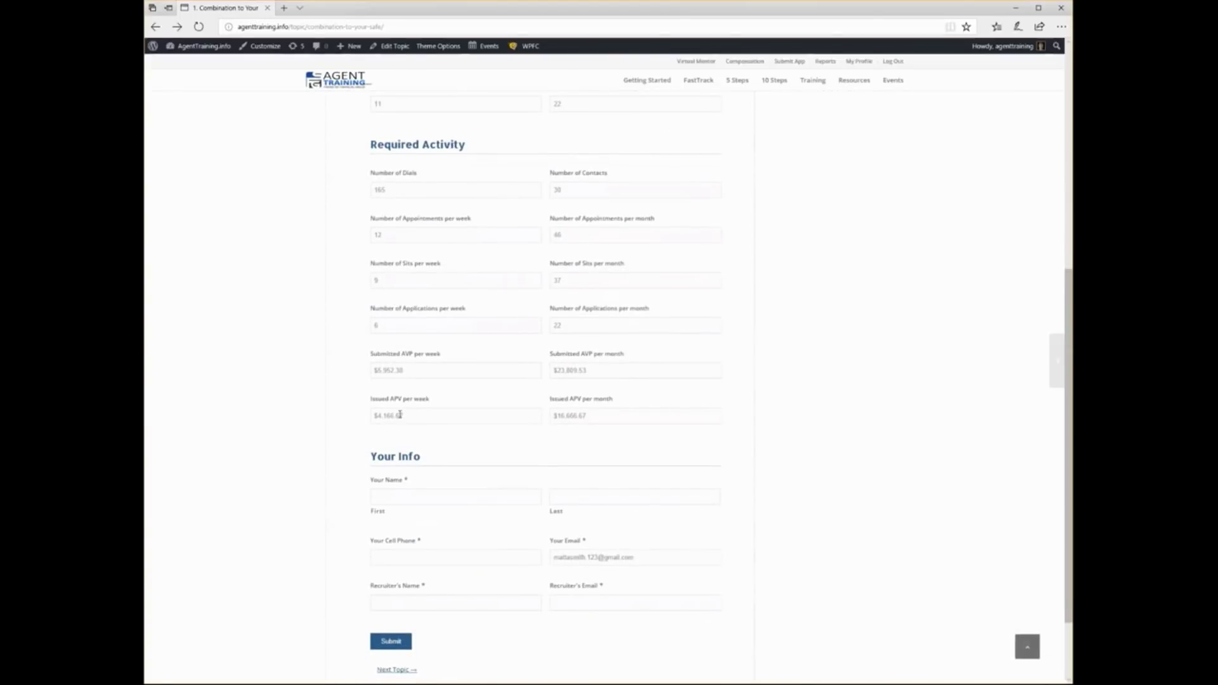
pyautogui.scroll(-3, 465, 425)
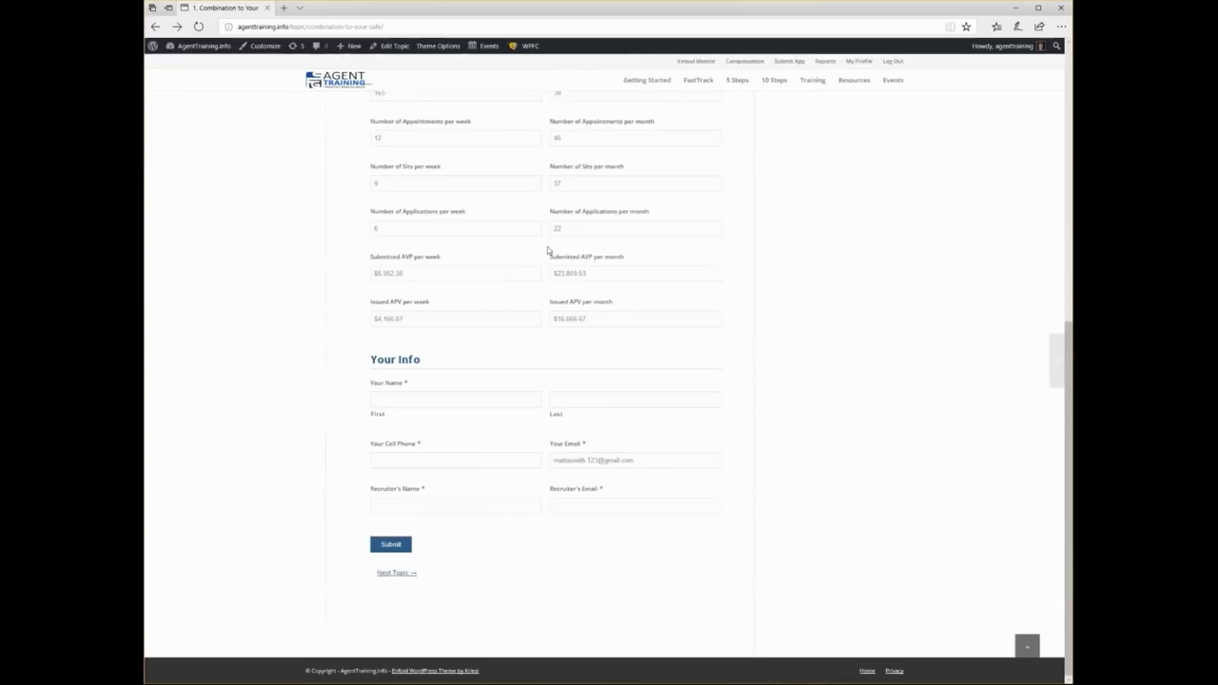
pyautogui.scroll(5, 549, 250)
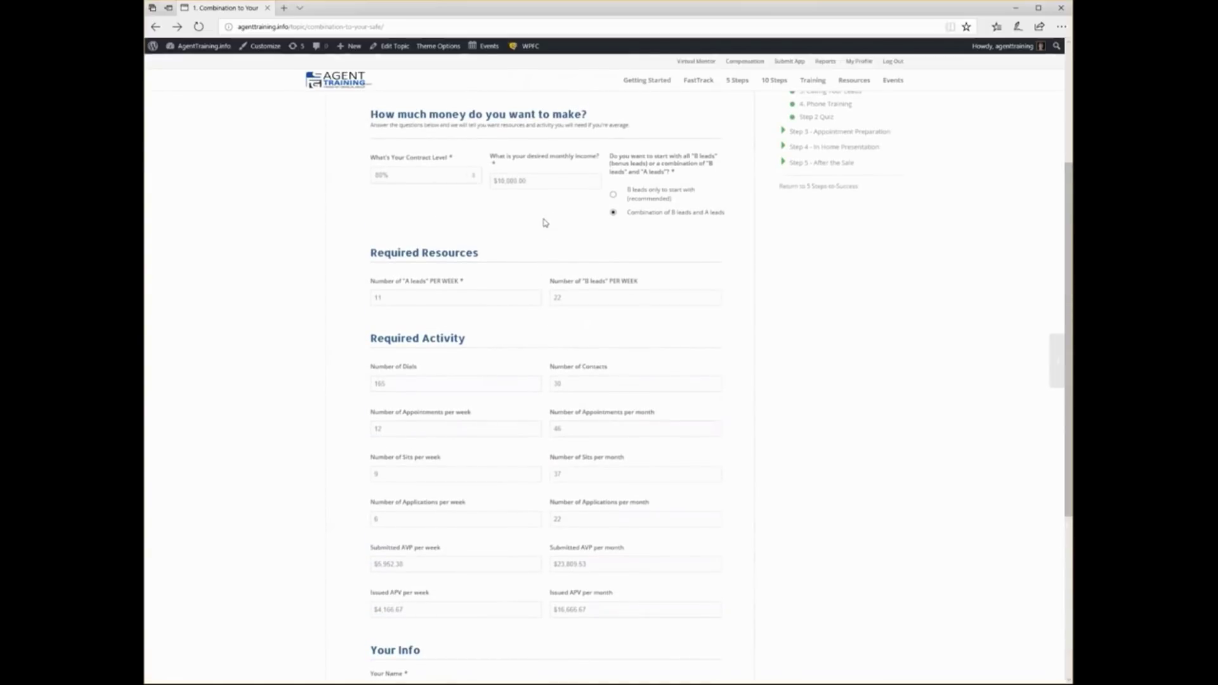
# - Highlight the desired monthly income amount and look over the required leads and activity figures that go with it
pyautogui.tripleClick(525, 181)
pyautogui.click(550, 223)
pyautogui.tripleClick(533, 181)
pyautogui.click(547, 184)
pyautogui.tripleClick(536, 184)
pyautogui.scroll(-5, 498, 411)
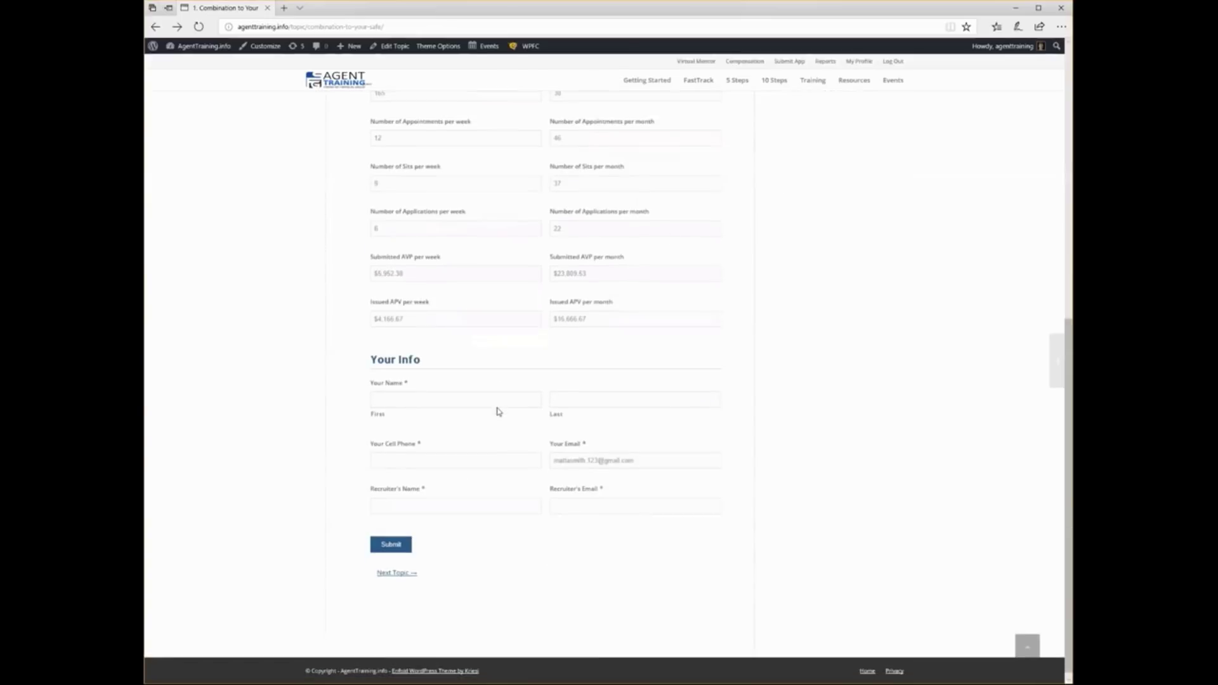
pyautogui.scroll(9, 498, 411)
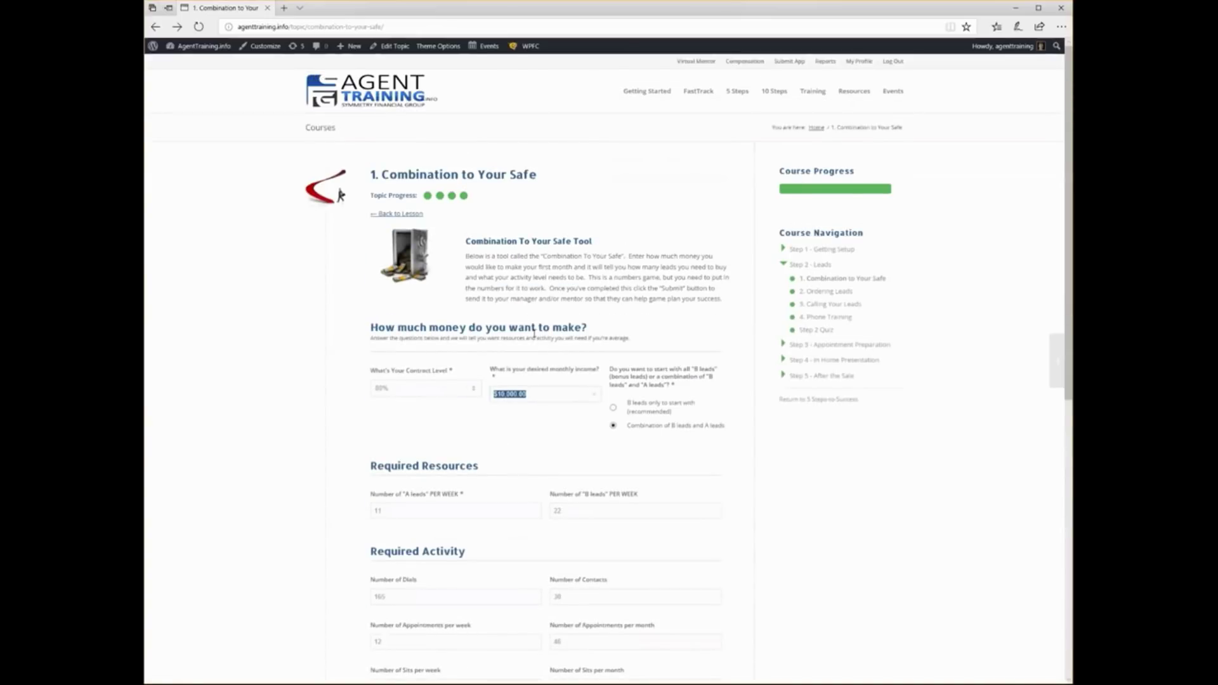
pyautogui.scroll(-4, 589, 426)
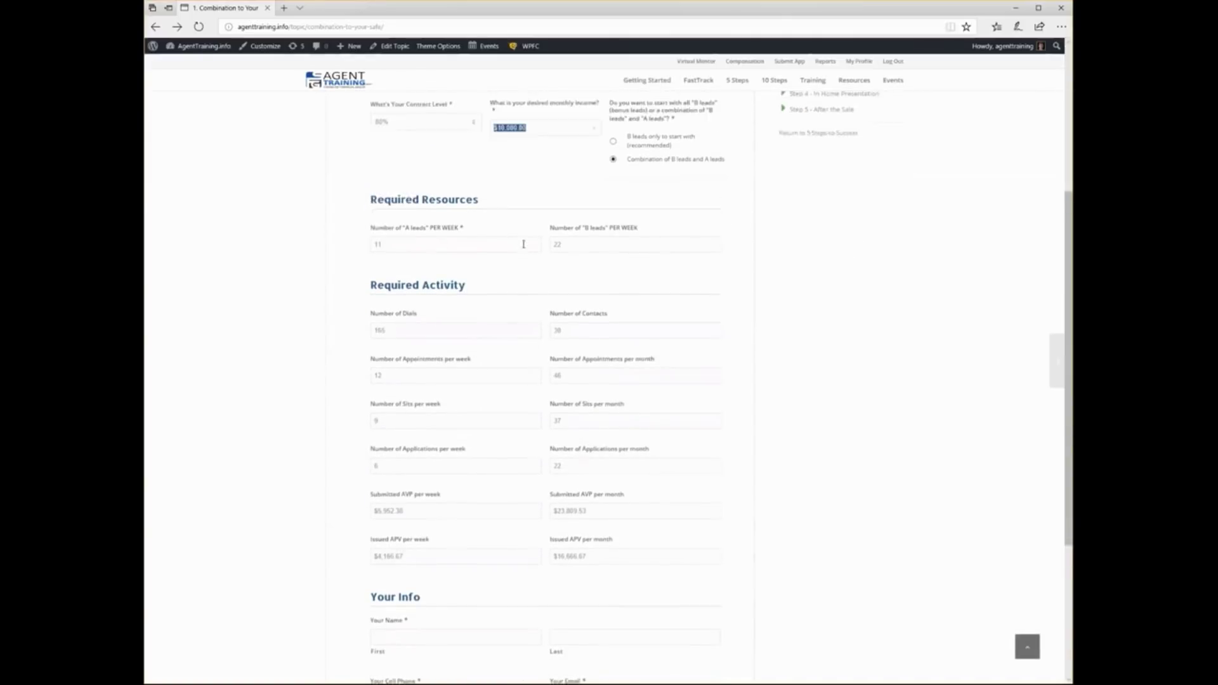
pyautogui.scroll(4, 523, 244)
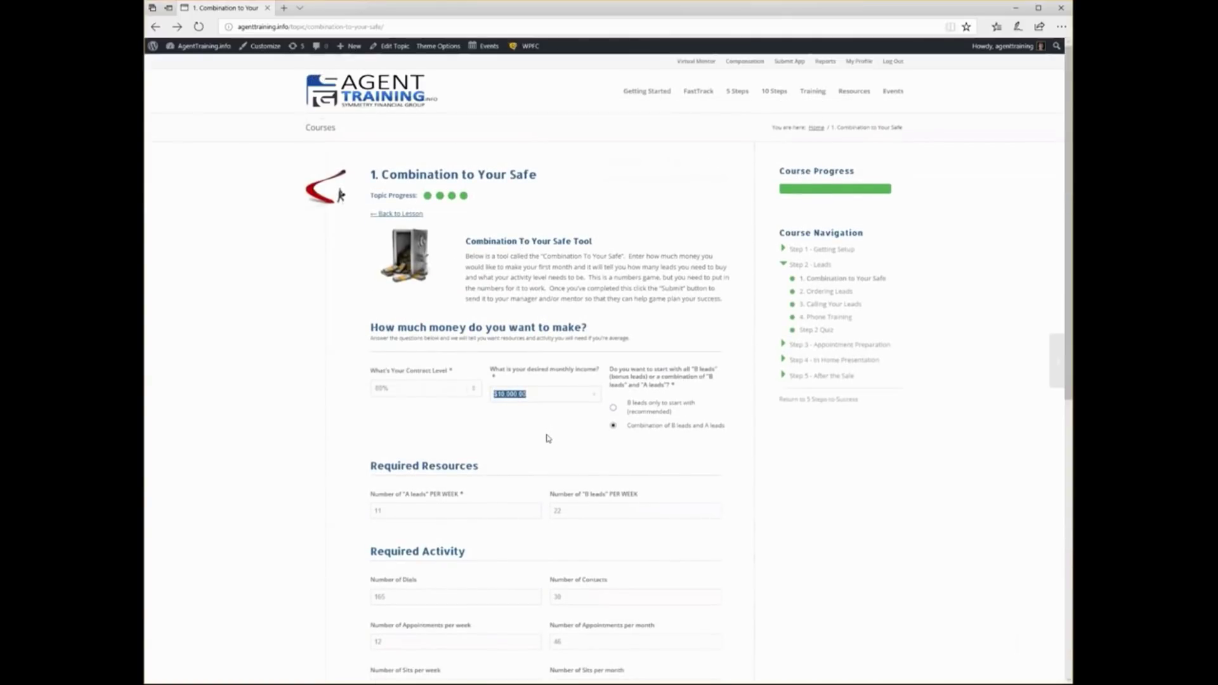
# - Open the Ordering Leads topic in Step 2 and look over its ordering and printing videos and Standing Lead Order Forms
pyautogui.click(818, 292)
pyautogui.scroll(-3, 631, 457)
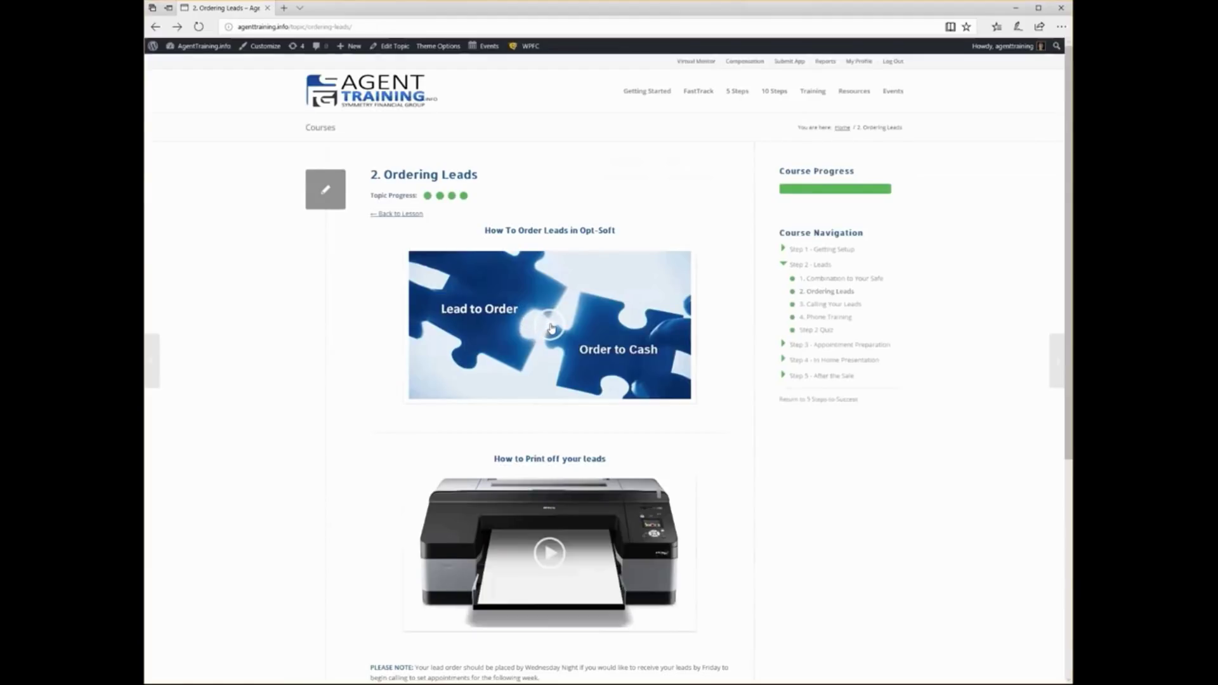
pyautogui.scroll(-3, 550, 327)
pyautogui.scroll(-2, 550, 330)
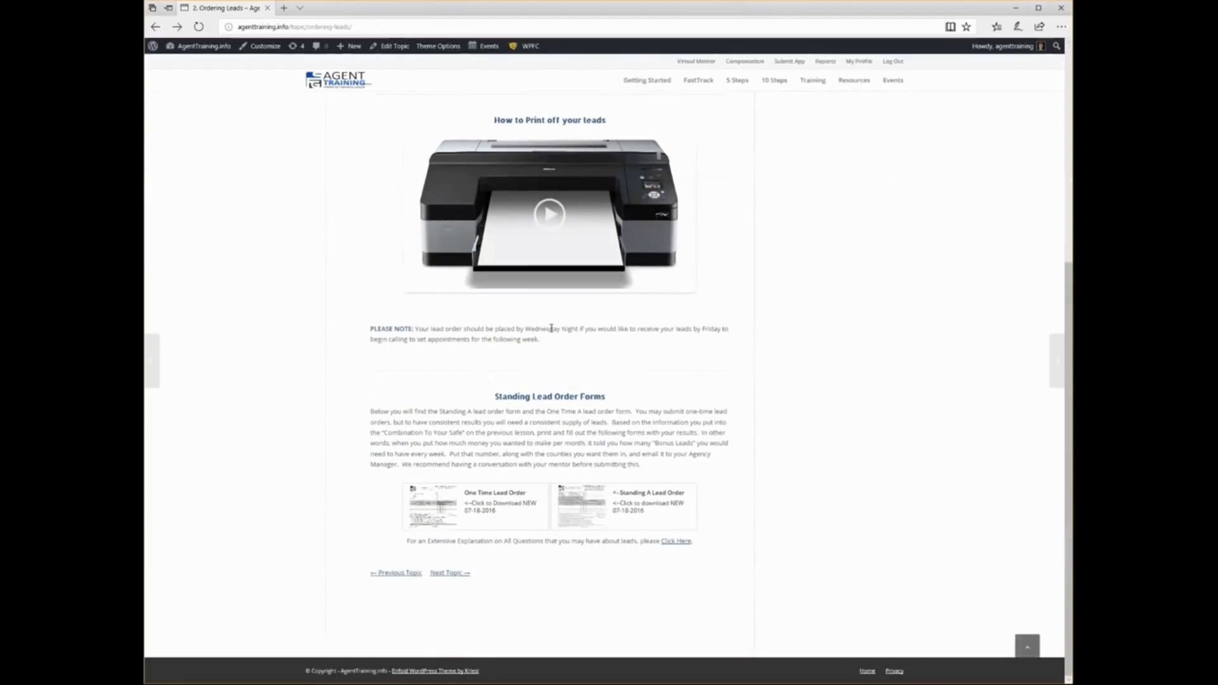
pyautogui.scroll(3, 555, 255)
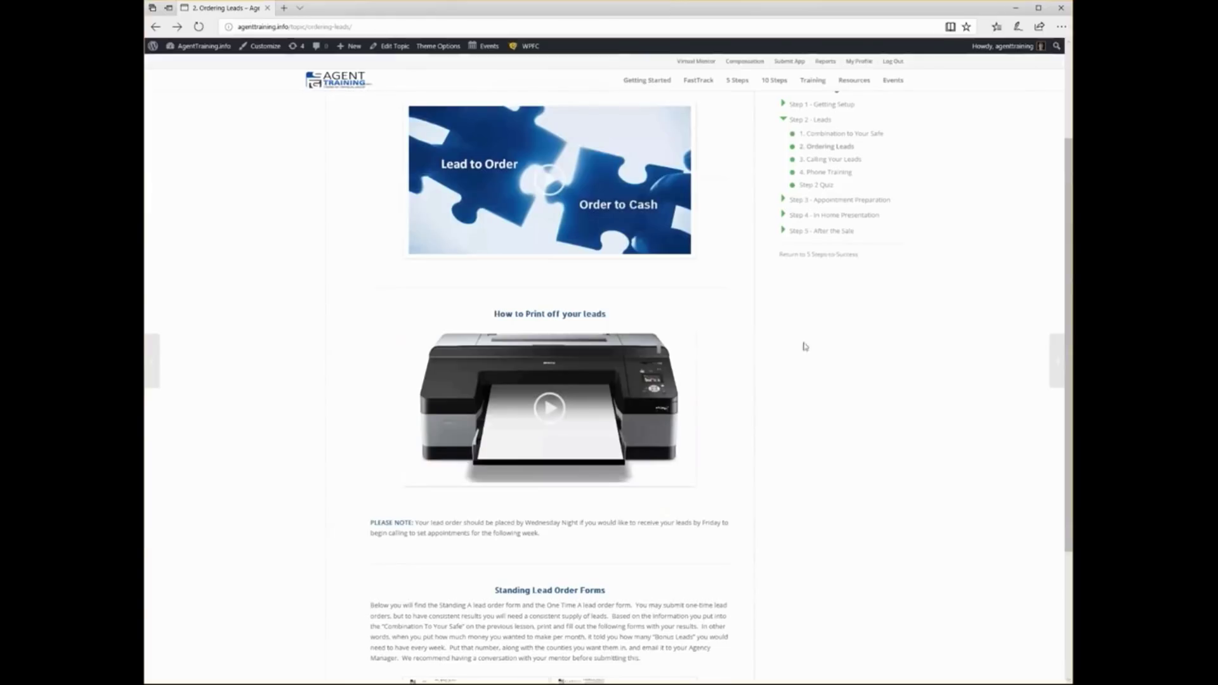
pyautogui.scroll(3, 824, 335)
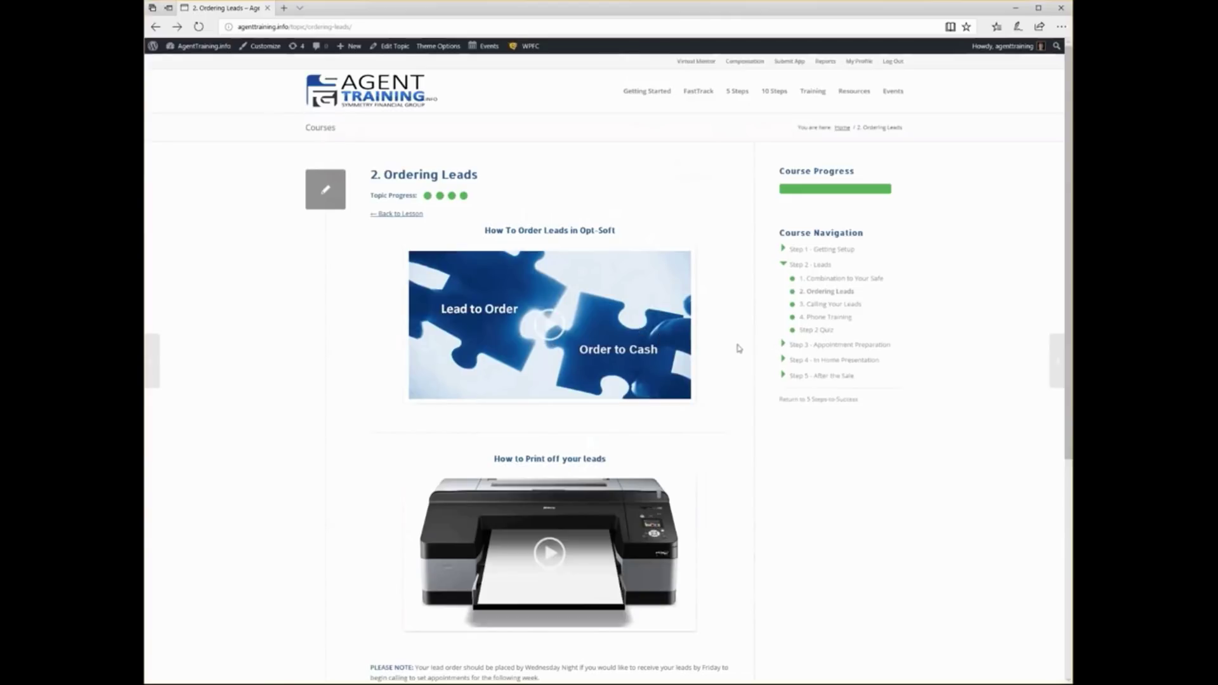
# - Open the Calling Your Leads topic and look over the Mastering The Phone Script videos and the printable scripts and forms
pyautogui.click(831, 309)
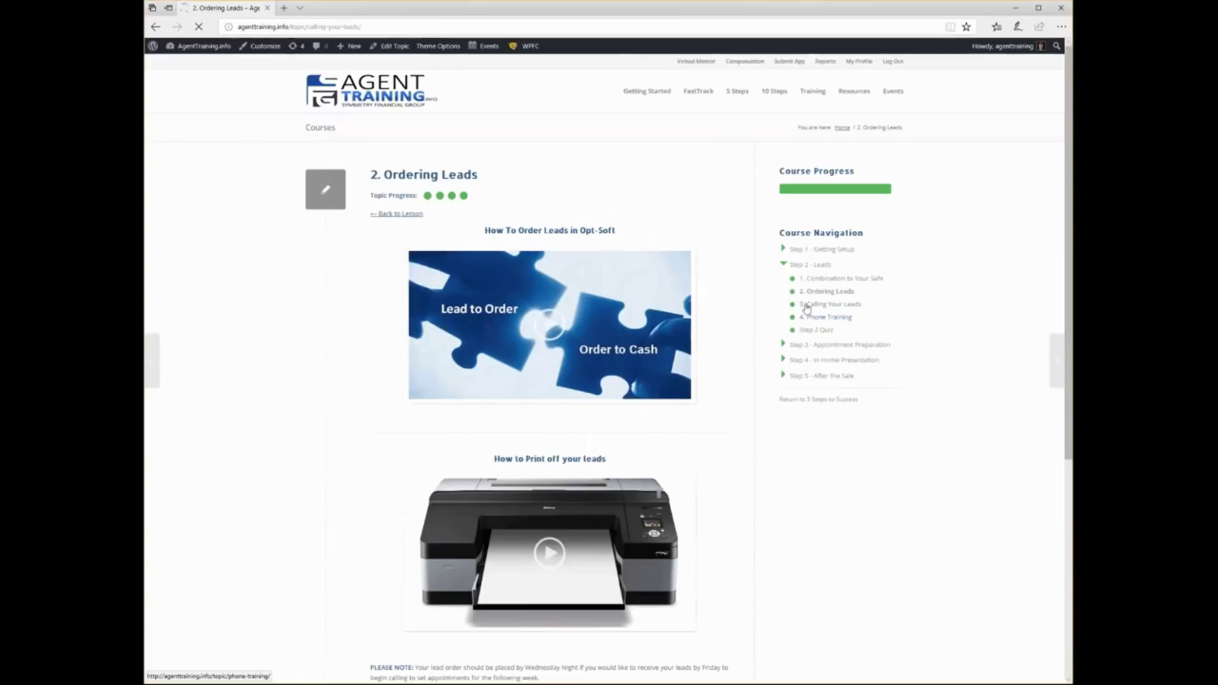
pyautogui.scroll(-2, 374, 469)
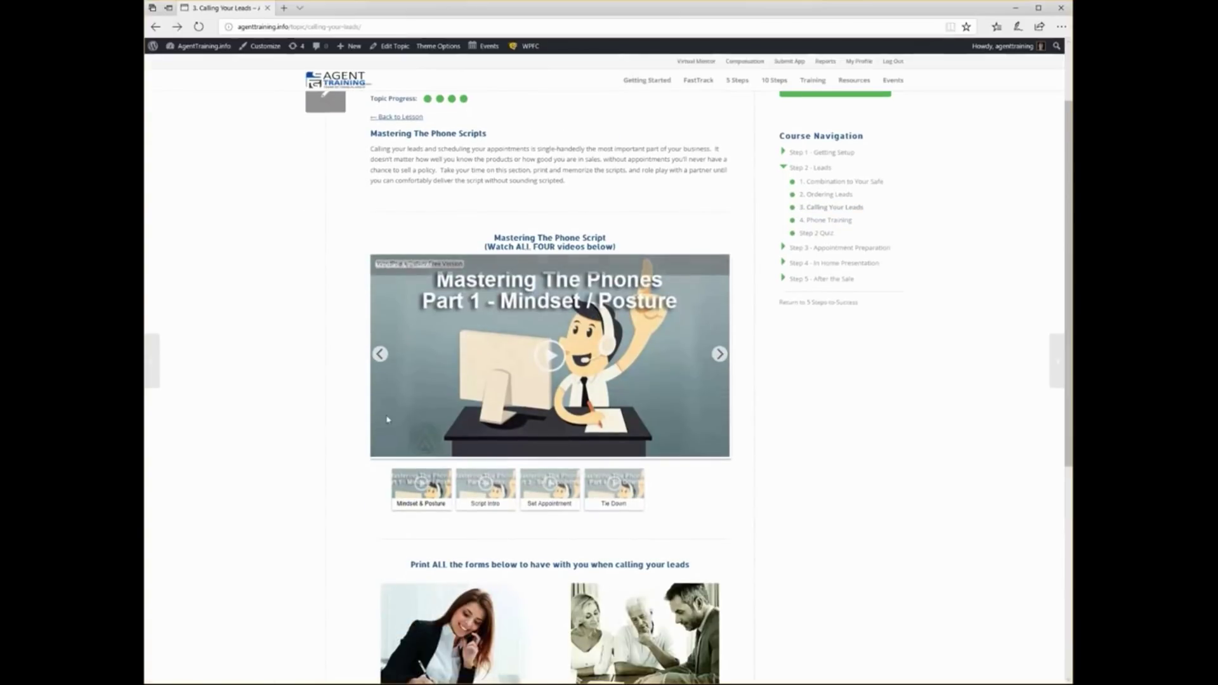
pyautogui.scroll(-3, 449, 300)
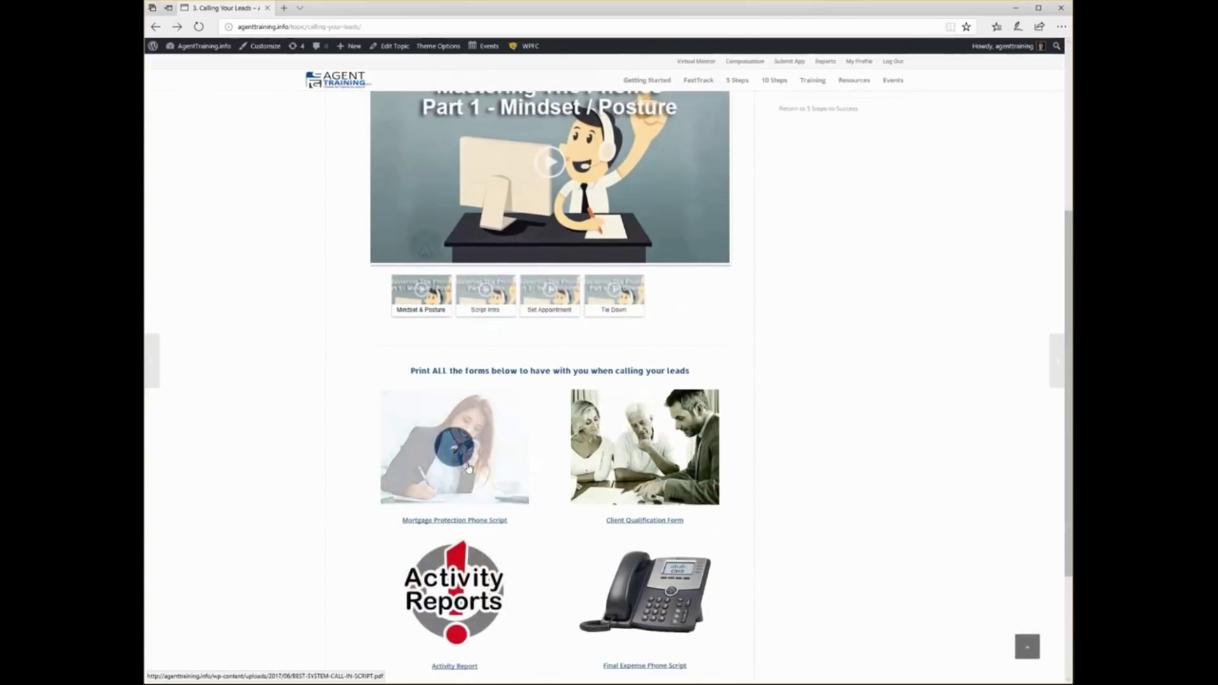
pyautogui.scroll(-2, 456, 380)
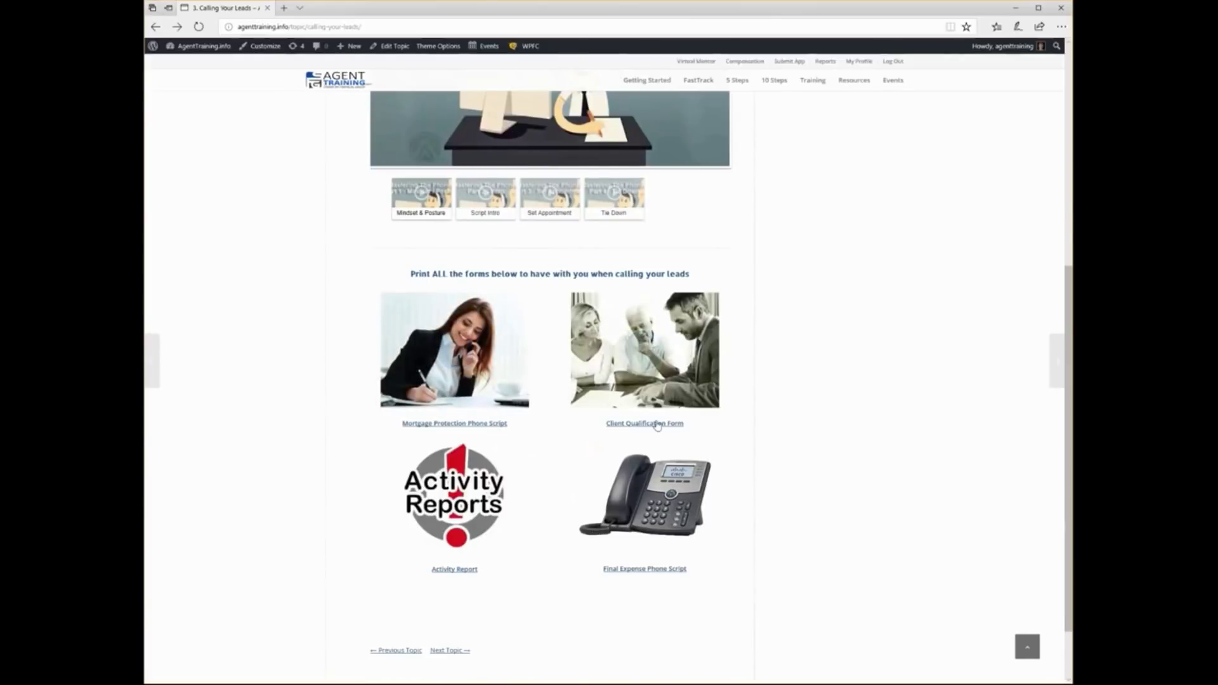
pyautogui.scroll(5, 539, 424)
pyautogui.moveTo(557, 365)
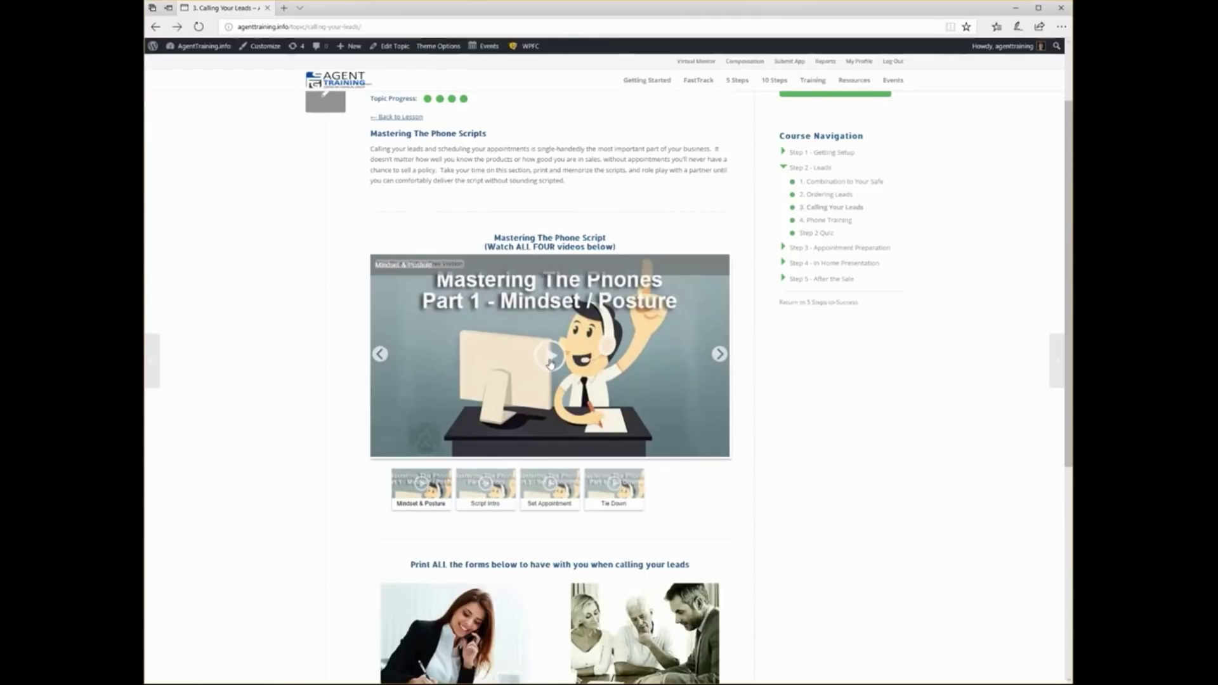